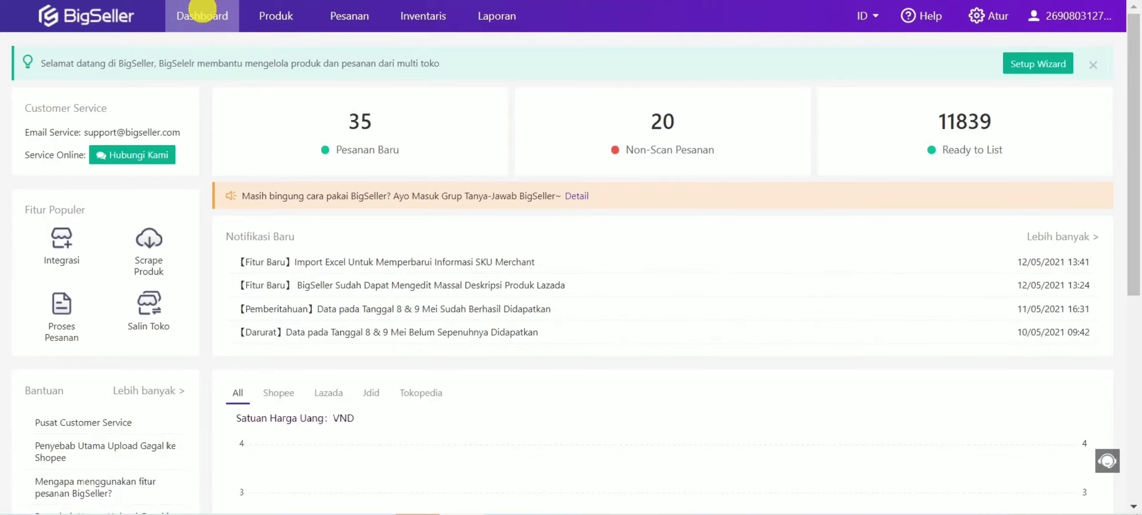
Open the scraped product list and select the first four new products.
{"action": "mouse_move", "coordinate": [276, 16]}
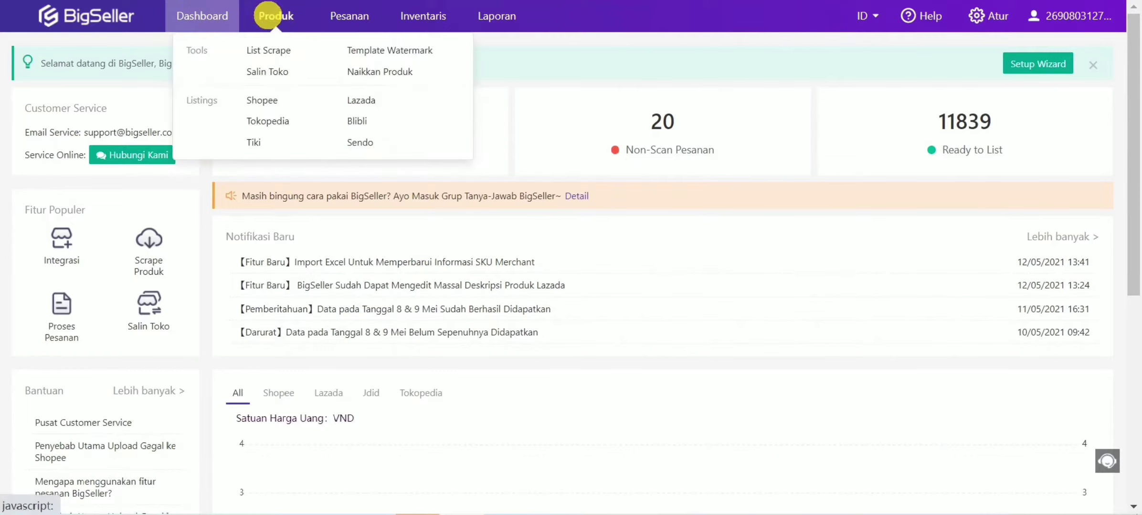
{"action": "left_click", "coordinate": [276, 51]}
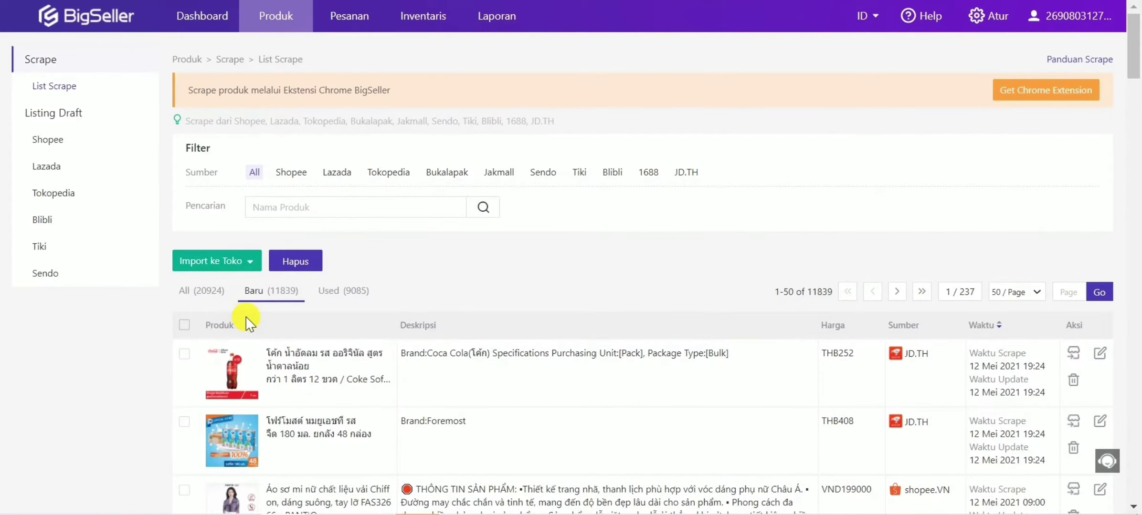
{"action": "scroll", "coordinate": [247, 325], "scroll_direction": "down", "scroll_amount": 2}
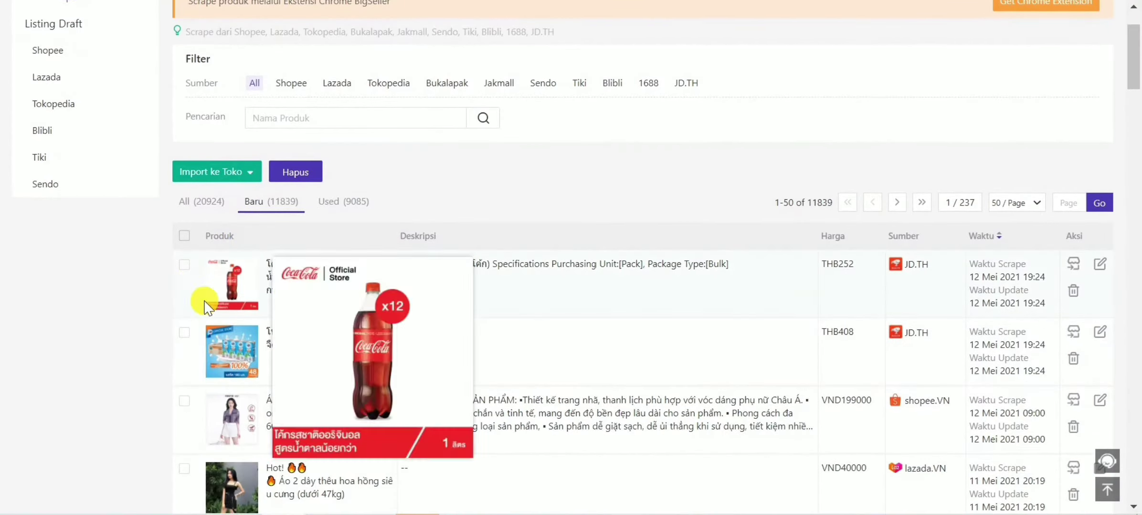
{"action": "left_click", "coordinate": [191, 267]}
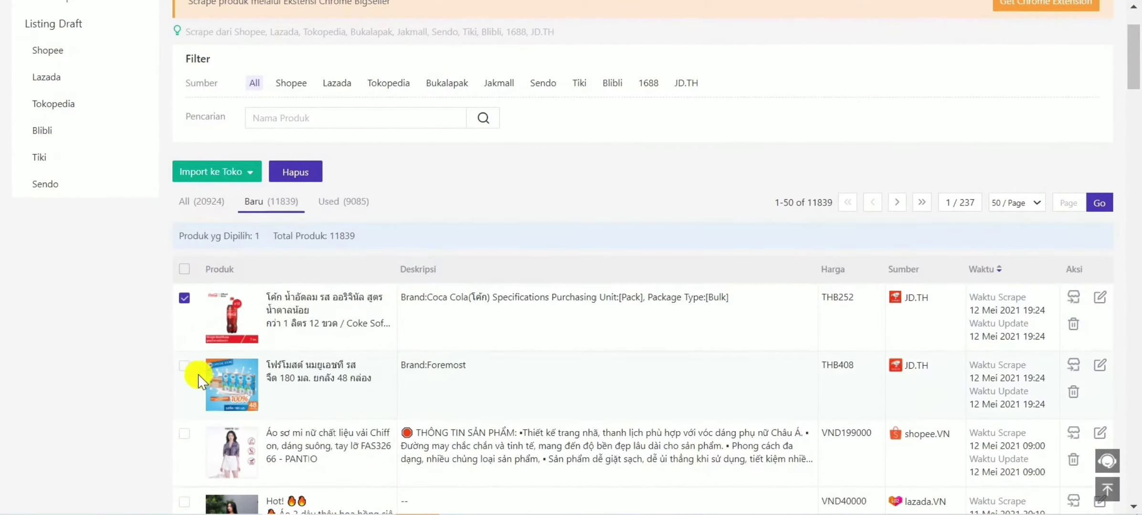
{"action": "scroll", "coordinate": [186, 310], "scroll_direction": "down", "scroll_amount": 2}
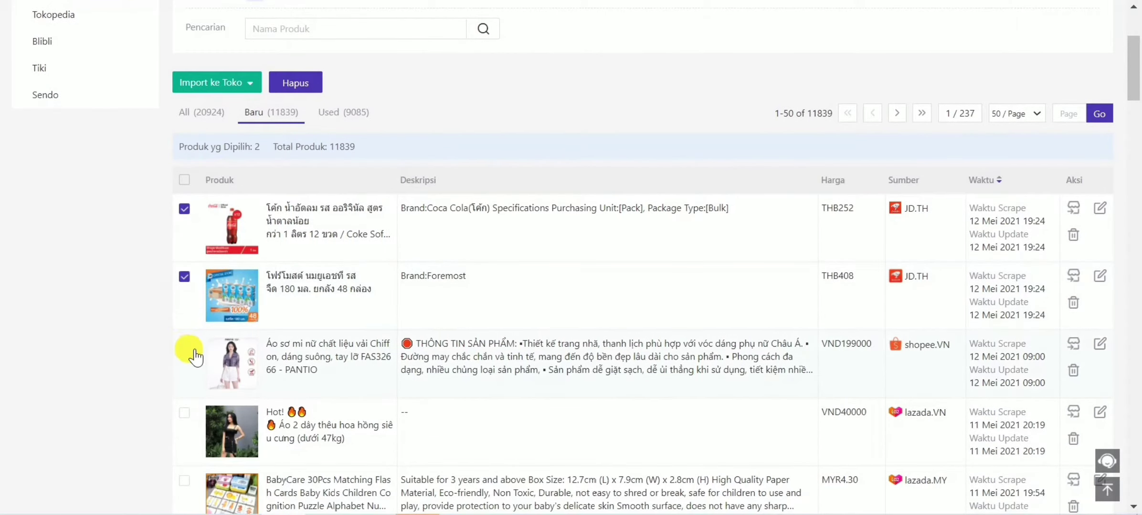
{"action": "left_click", "coordinate": [186, 413]}
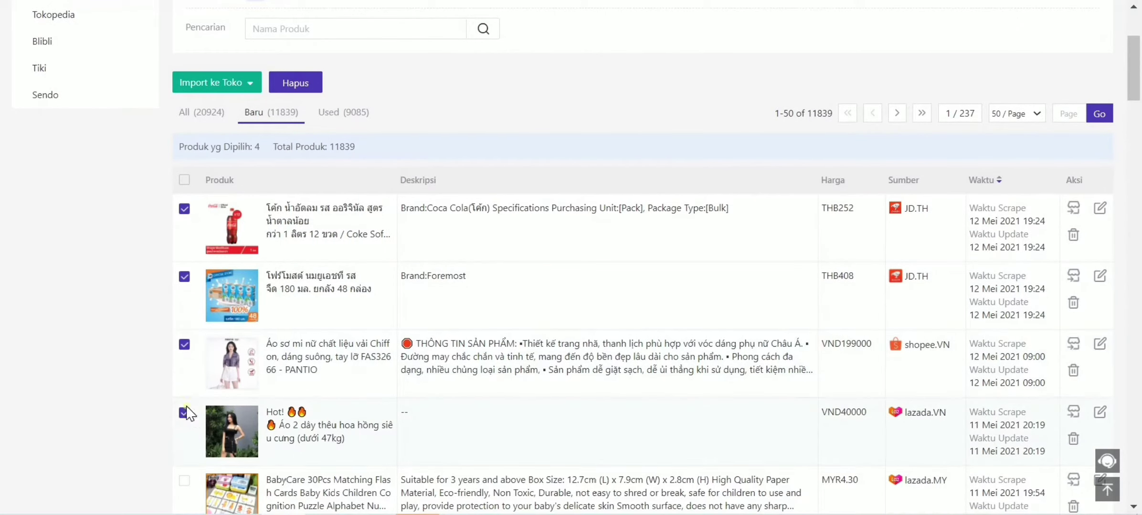
Import the selected products into the Tokopedia listing drafts of the livingmall store and open those drafts.
{"action": "left_click", "coordinate": [205, 83]}
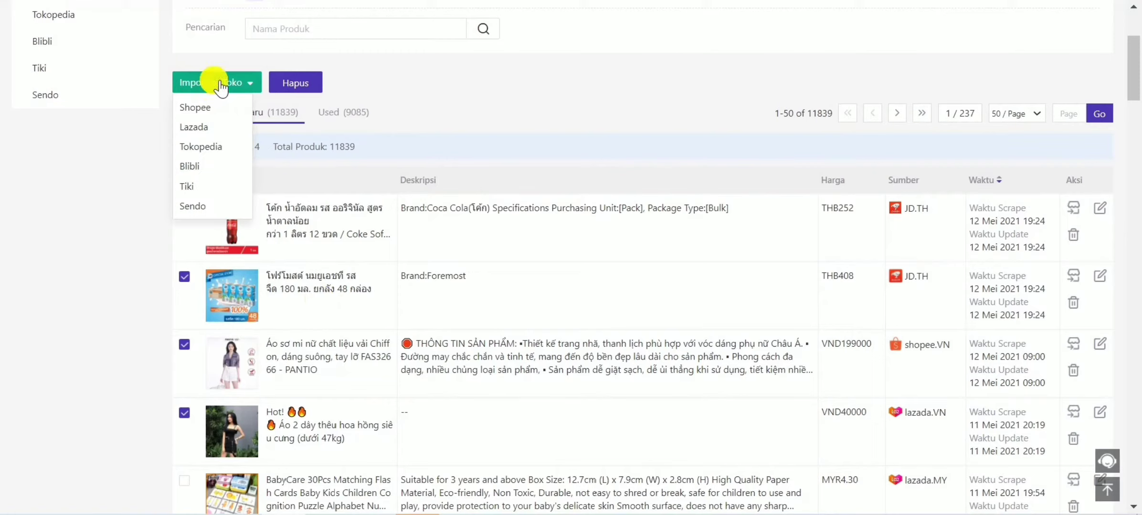
{"action": "left_click", "coordinate": [210, 147]}
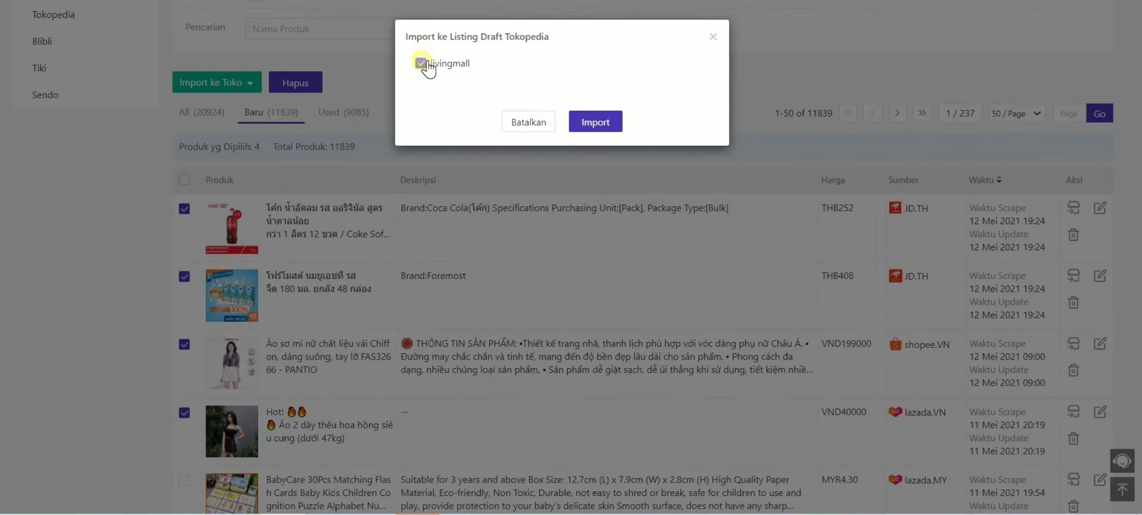
{"action": "left_click", "coordinate": [596, 123]}
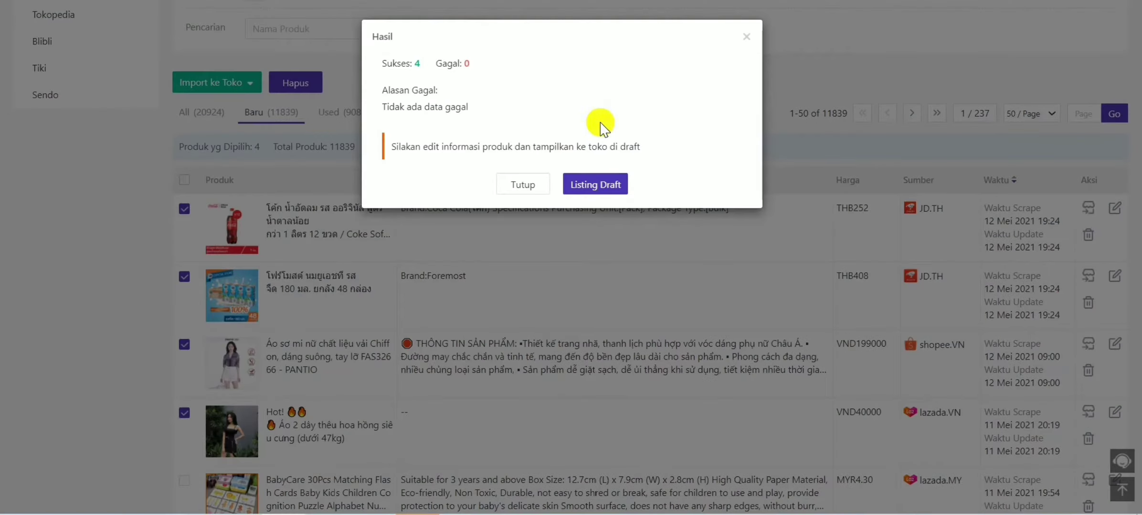
{"action": "left_click", "coordinate": [598, 189]}
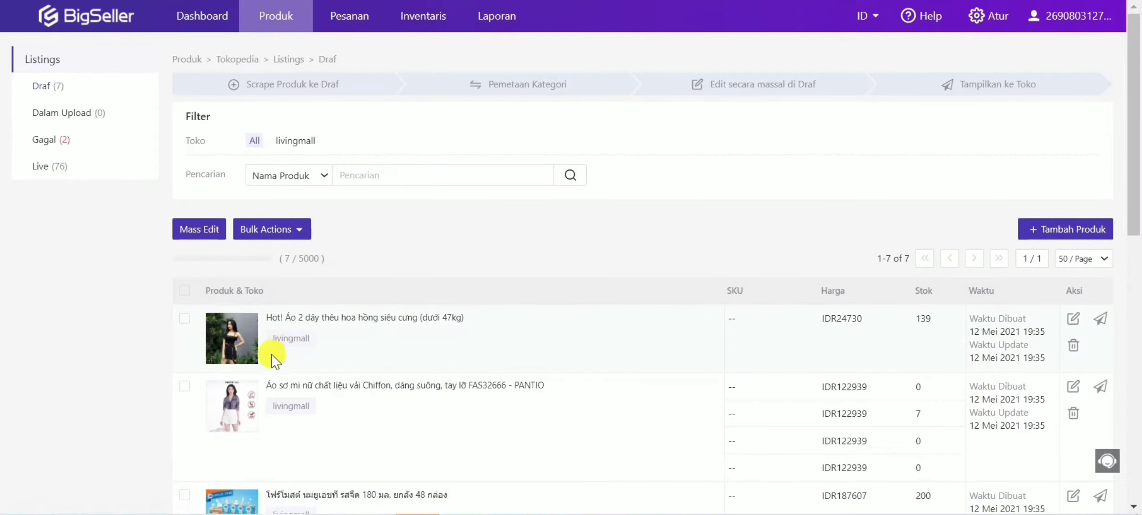
Open the first Tokopedia draft for editing, mapping its category to Blouse Wanita and choosing livingmall as the store.
{"action": "scroll", "coordinate": [273, 352], "scroll_direction": "down", "scroll_amount": 3}
{"action": "scroll", "coordinate": [262, 391], "scroll_direction": "up", "scroll_amount": 3}
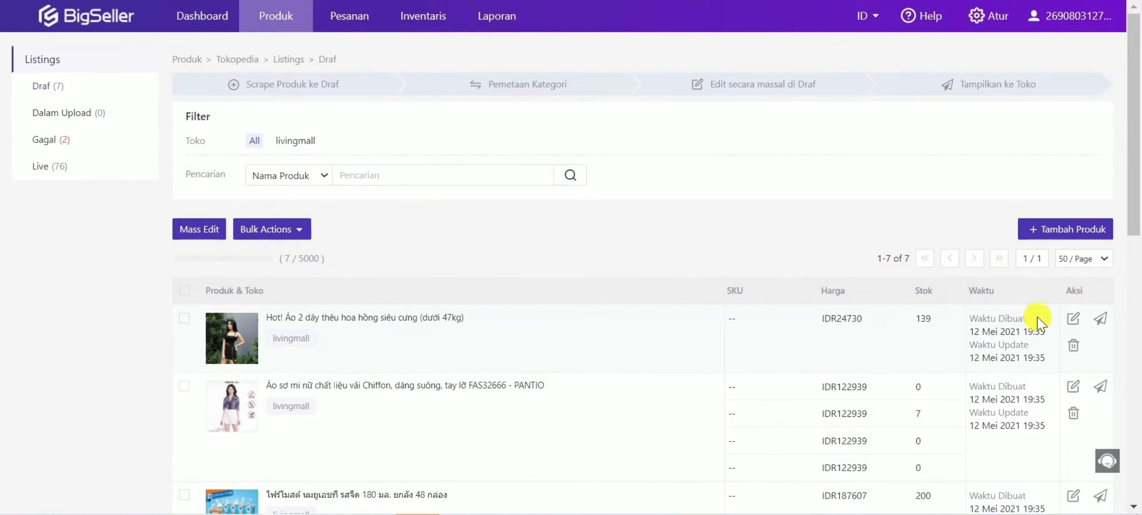
{"action": "left_click", "coordinate": [1073, 319]}
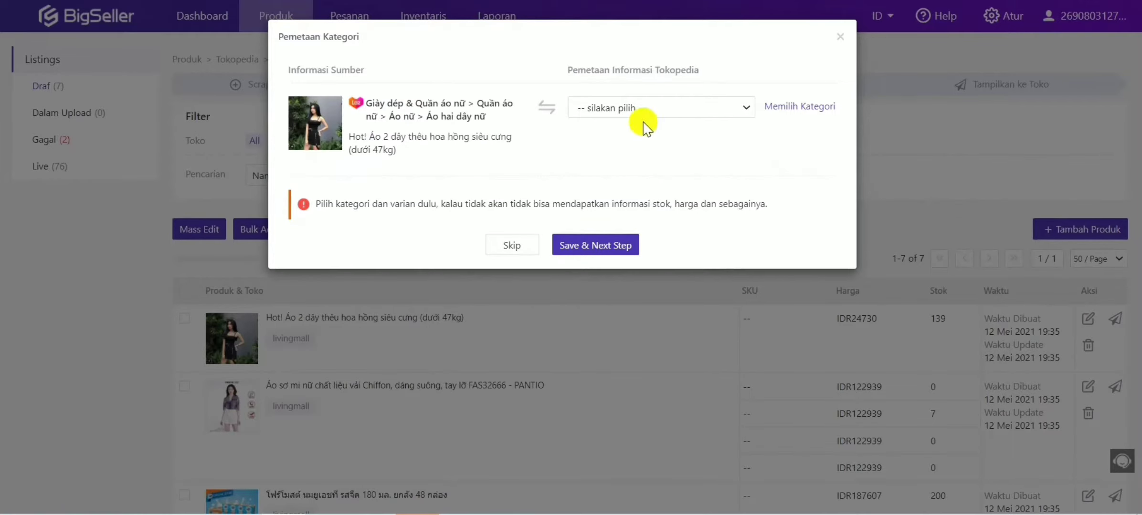
{"action": "left_click", "coordinate": [741, 113]}
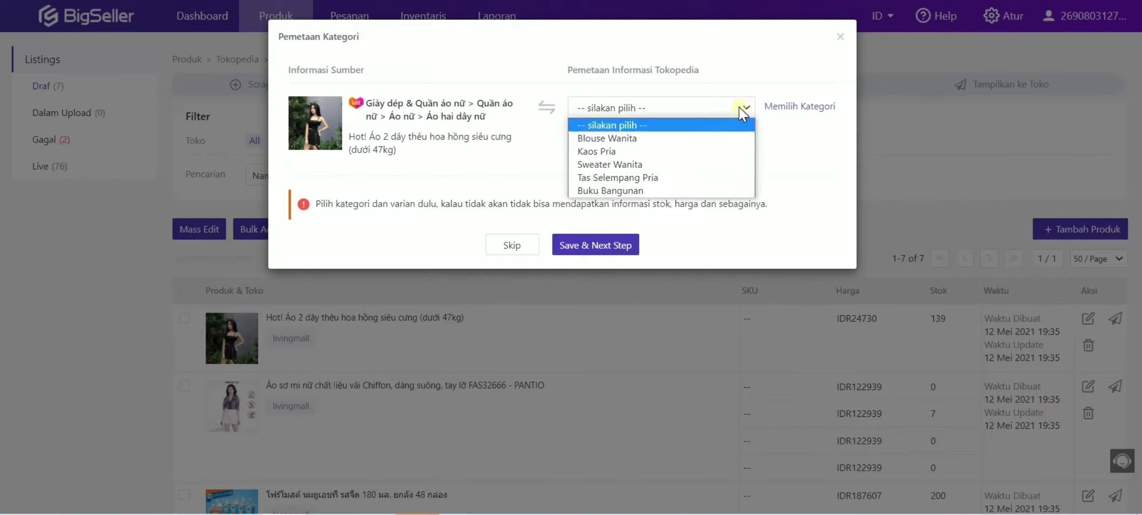
{"action": "left_click", "coordinate": [711, 139]}
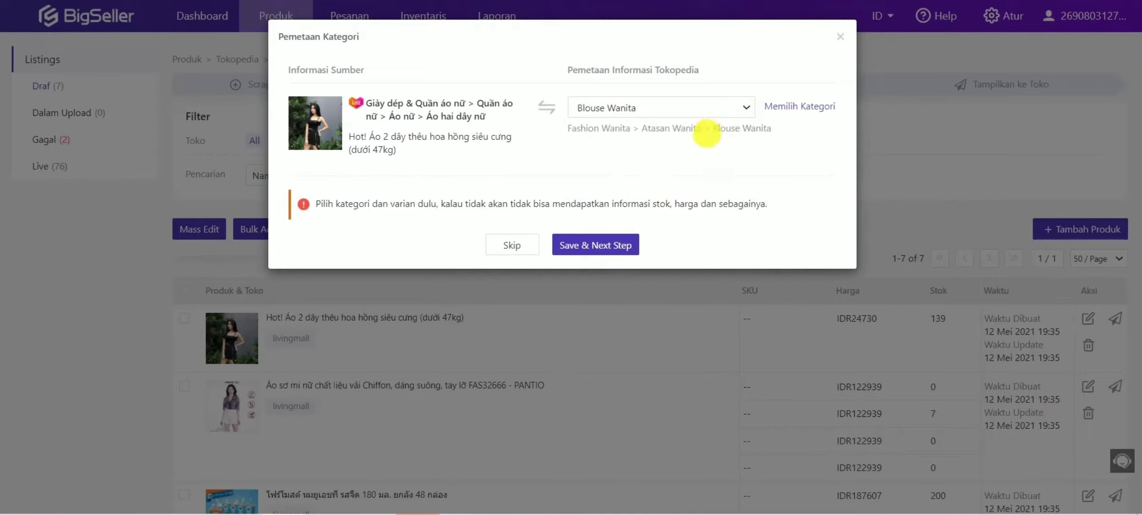
{"action": "left_click", "coordinate": [617, 246]}
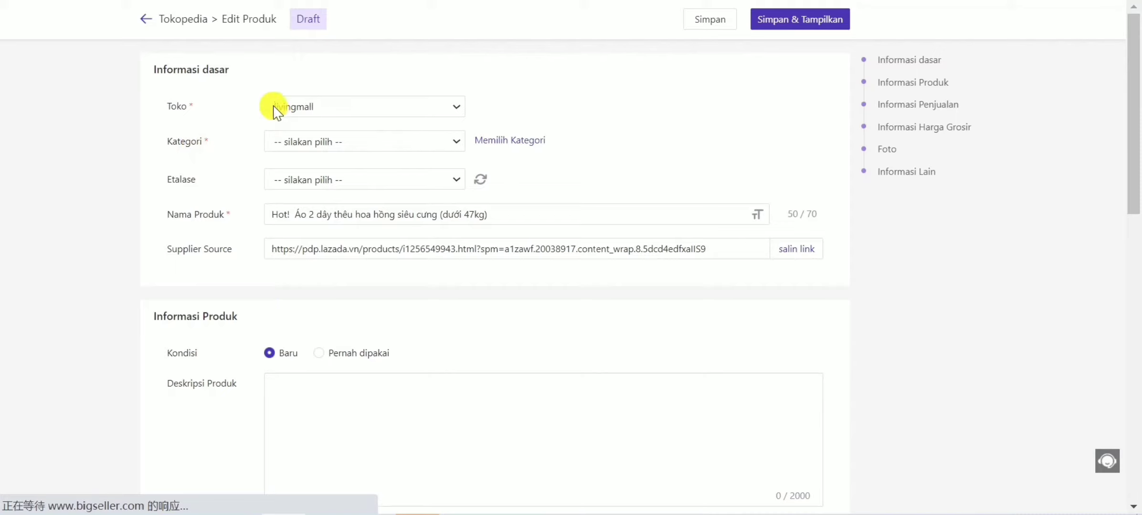
{"action": "left_click", "coordinate": [374, 106]}
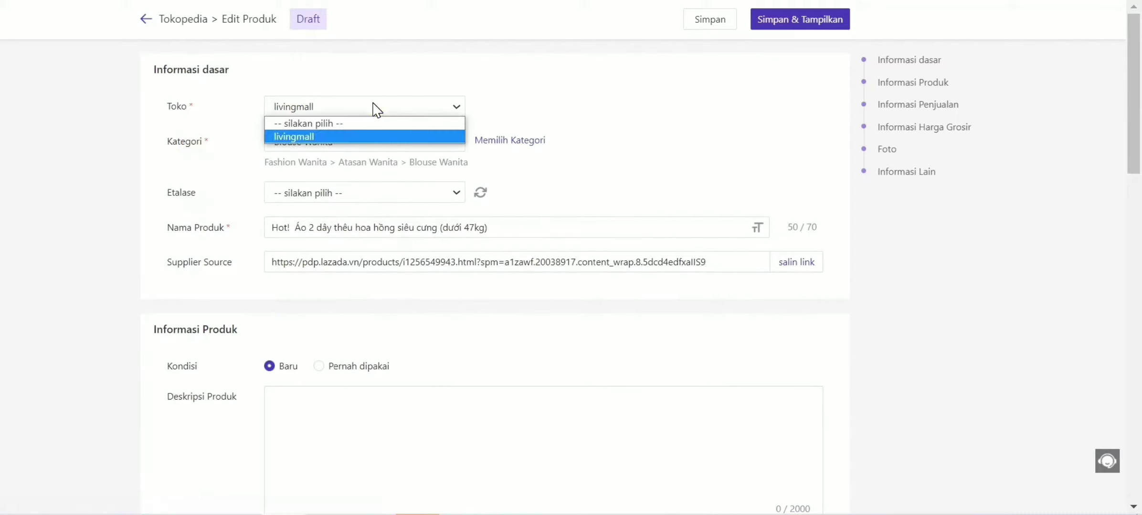
{"action": "left_click", "coordinate": [363, 135]}
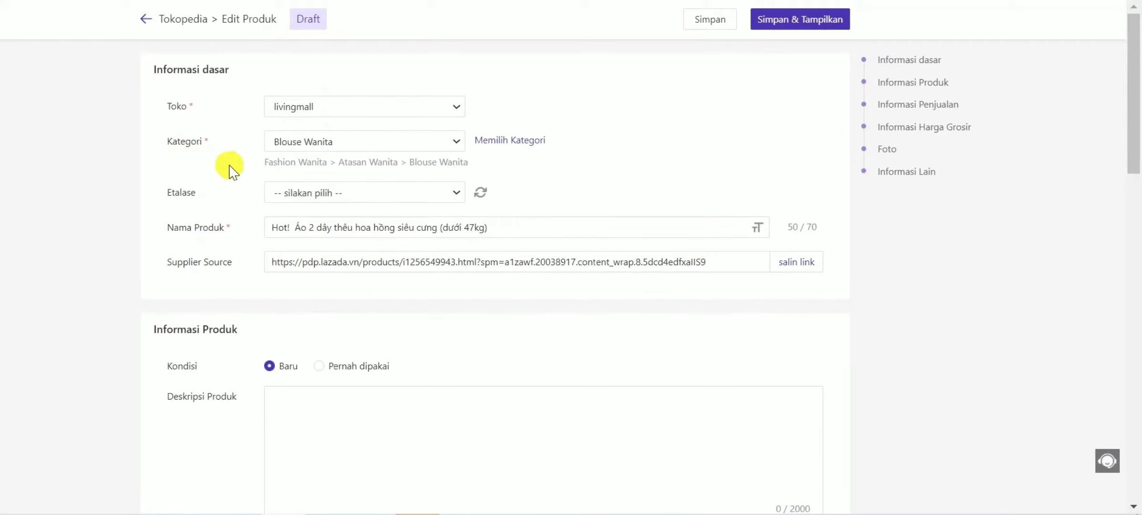
Examine the draft's basic, product, sales, wholesale price and photo sections, including the available watermark templates.
{"action": "scroll", "coordinate": [225, 199], "scroll_direction": "down", "scroll_amount": 2}
{"action": "scroll", "coordinate": [224, 173], "scroll_direction": "up", "scroll_amount": 2}
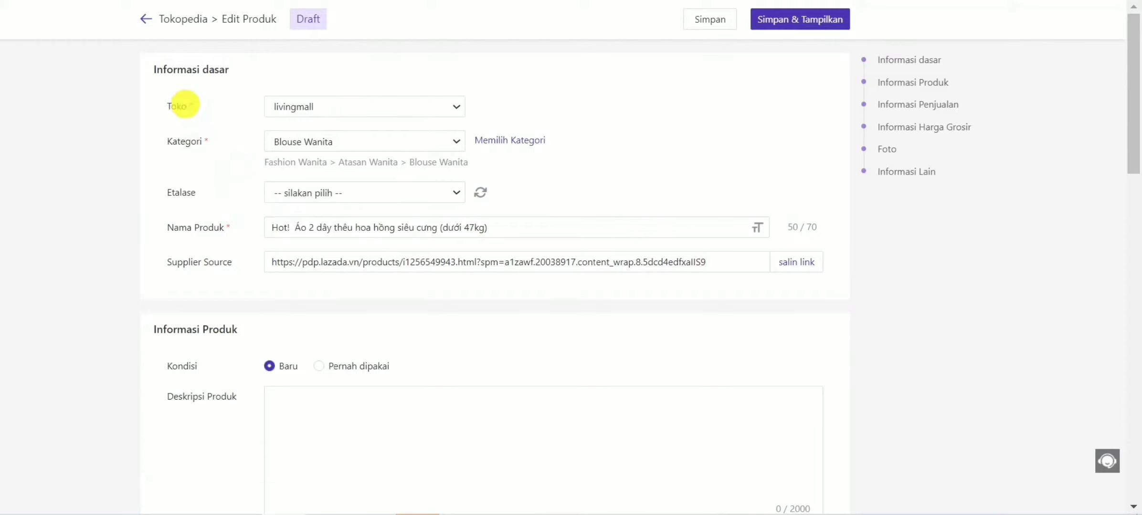
{"action": "scroll", "coordinate": [229, 221], "scroll_direction": "down", "scroll_amount": 2}
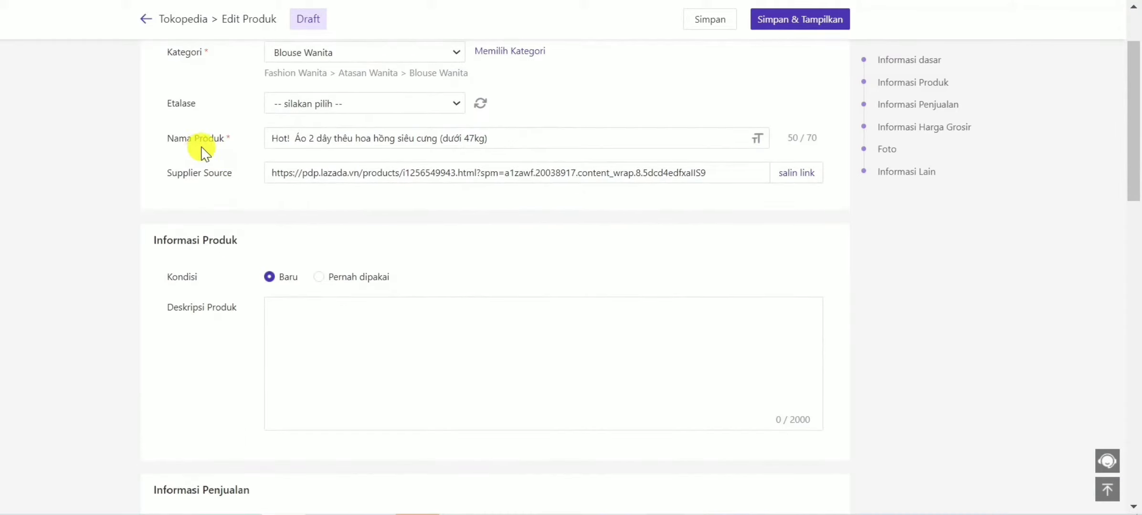
{"action": "scroll", "coordinate": [295, 153], "scroll_direction": "down", "scroll_amount": 4}
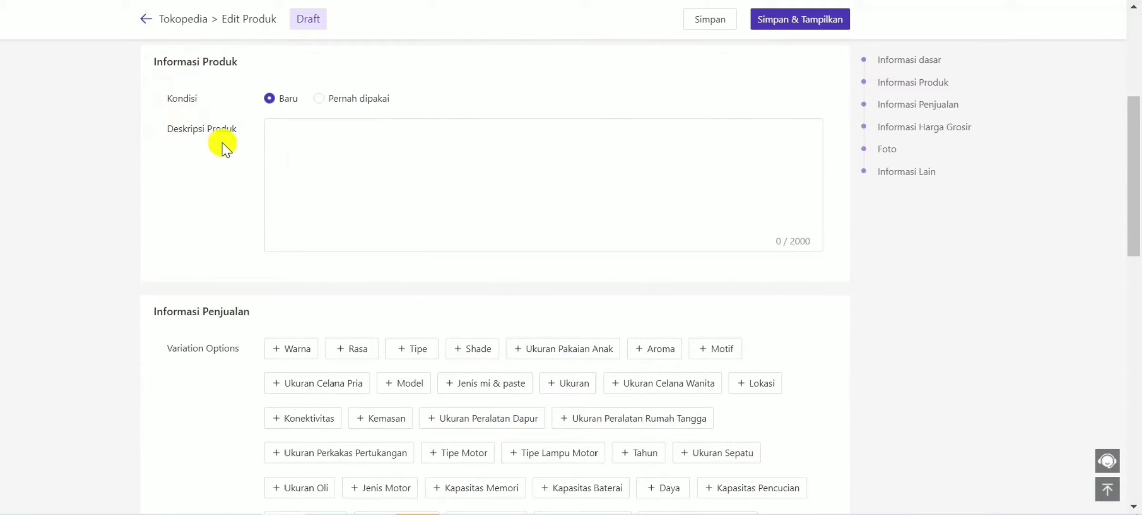
{"action": "scroll", "coordinate": [229, 177], "scroll_direction": "down", "scroll_amount": 7}
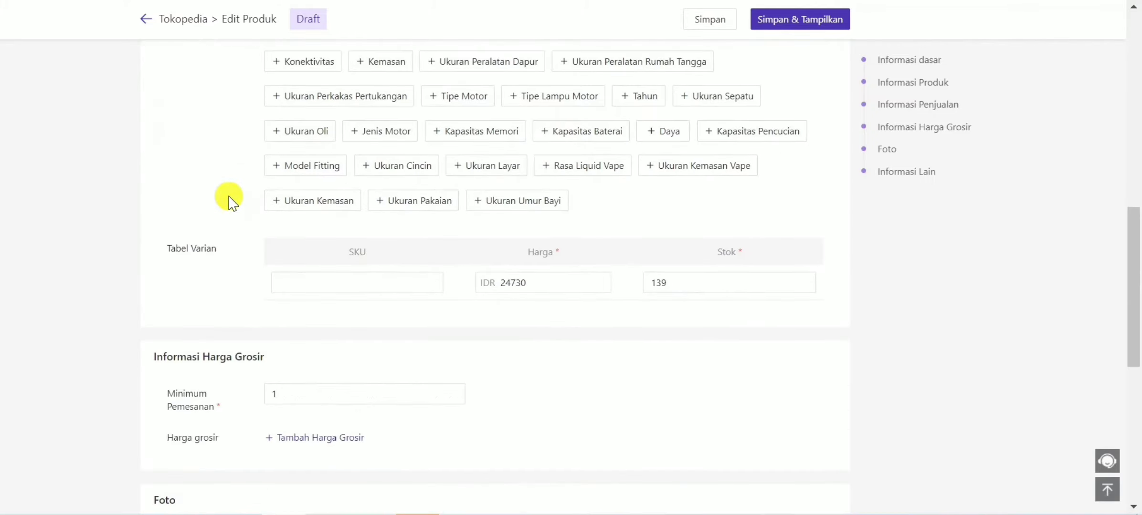
{"action": "scroll", "coordinate": [232, 224], "scroll_direction": "down", "scroll_amount": 5}
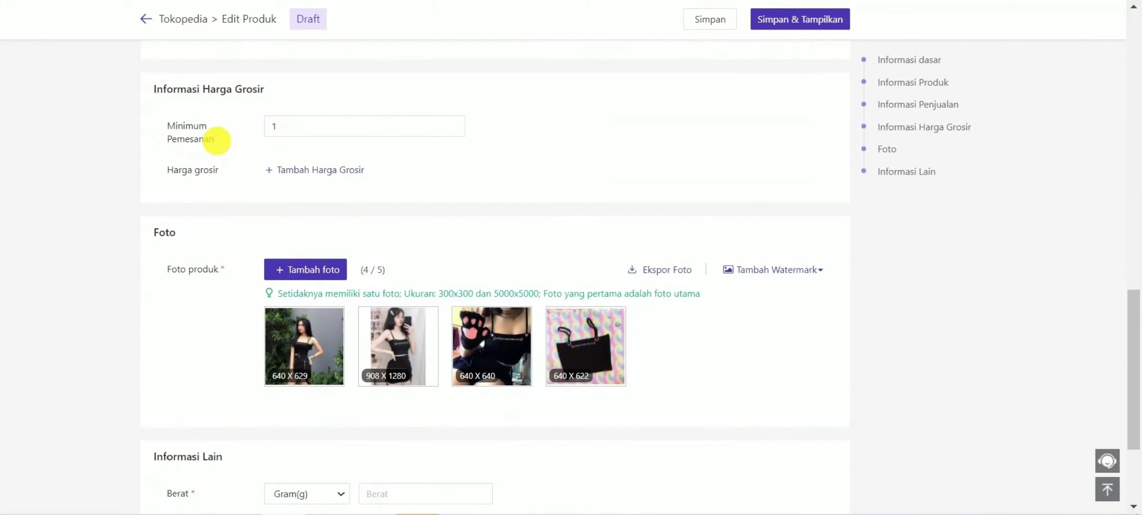
{"action": "scroll", "coordinate": [233, 191], "scroll_direction": "down", "scroll_amount": 3}
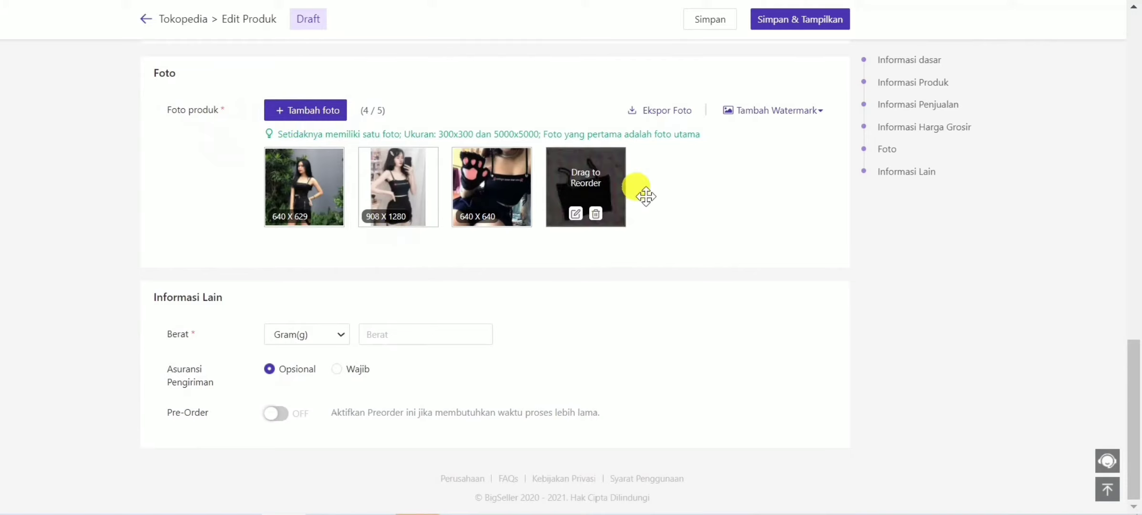
{"action": "left_click", "coordinate": [809, 115]}
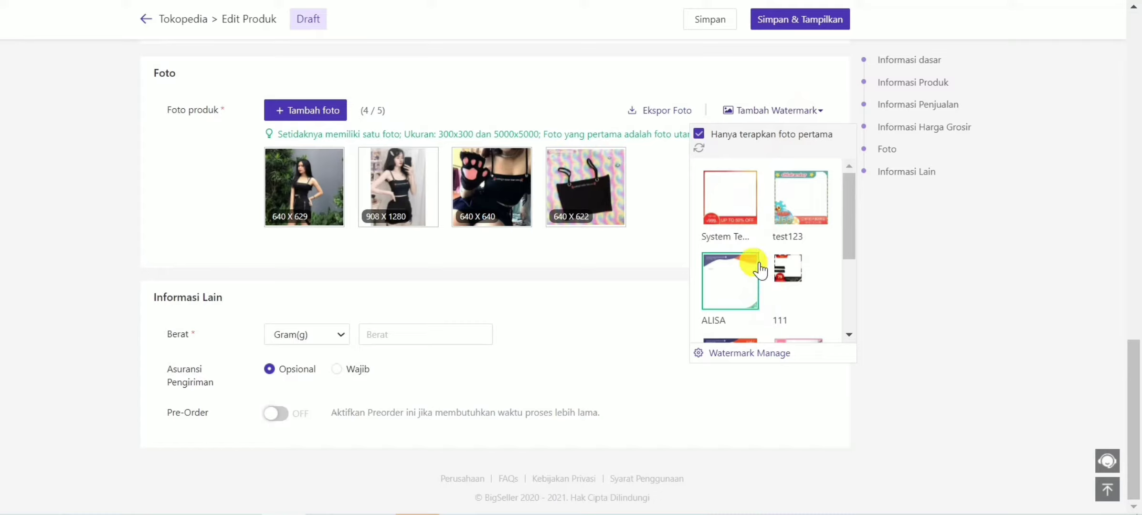
{"action": "left_click", "coordinate": [611, 289]}
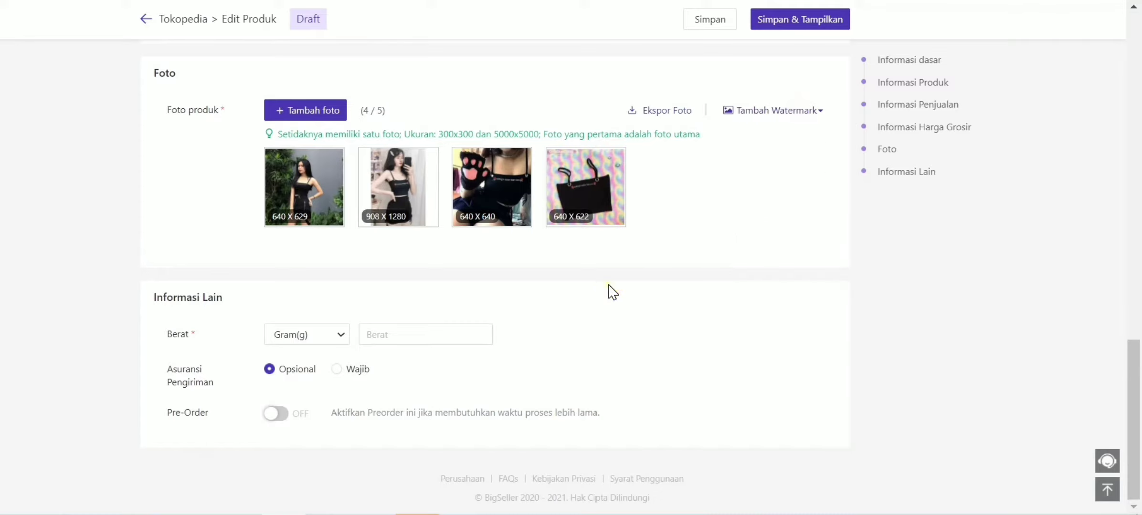
Set the product's weight to 1 kilogram.
{"action": "left_click", "coordinate": [323, 334]}
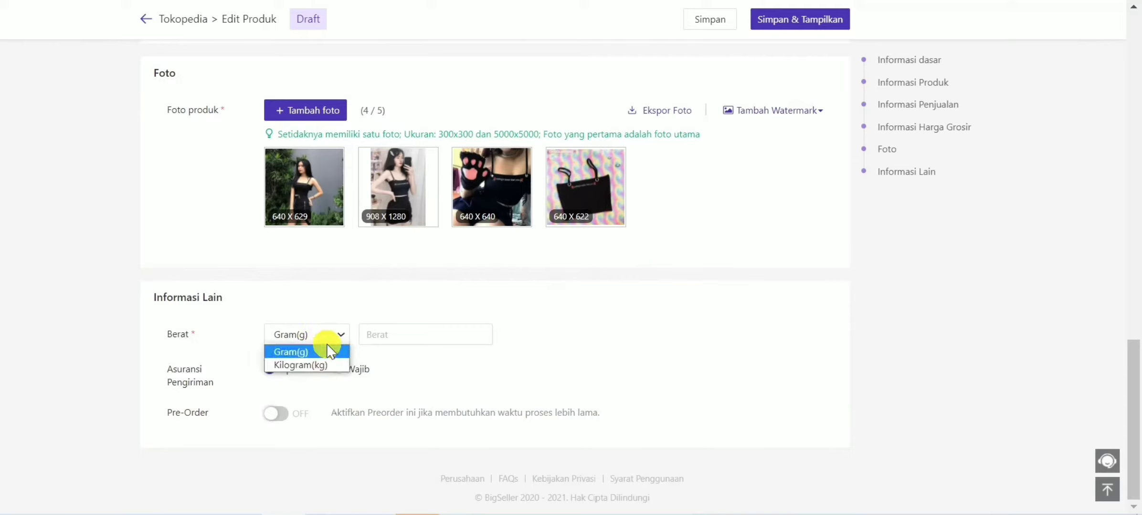
{"action": "left_click", "coordinate": [318, 365]}
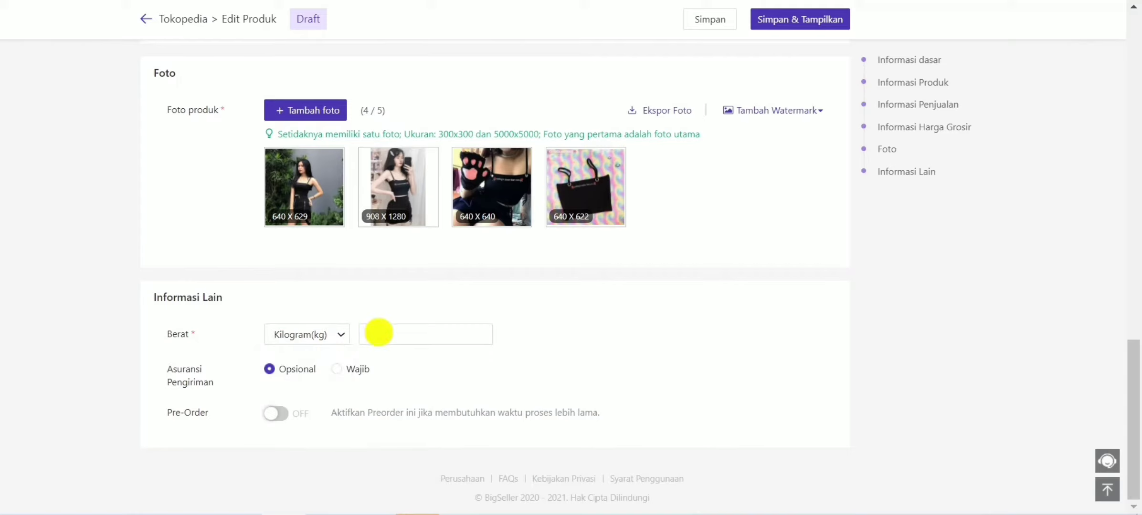
{"action": "left_click", "coordinate": [382, 330]}
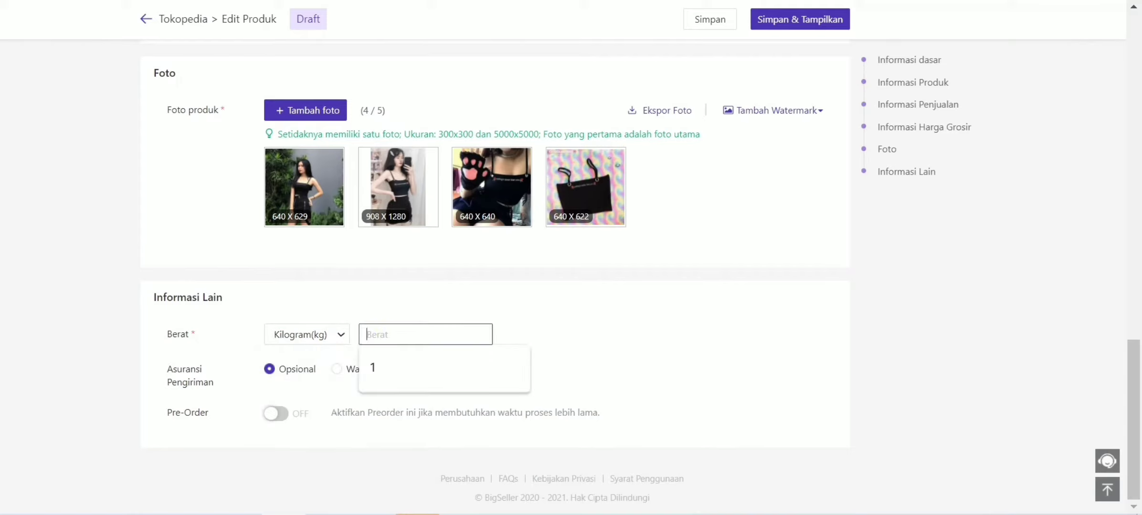
{"action": "left_click", "coordinate": [377, 364]}
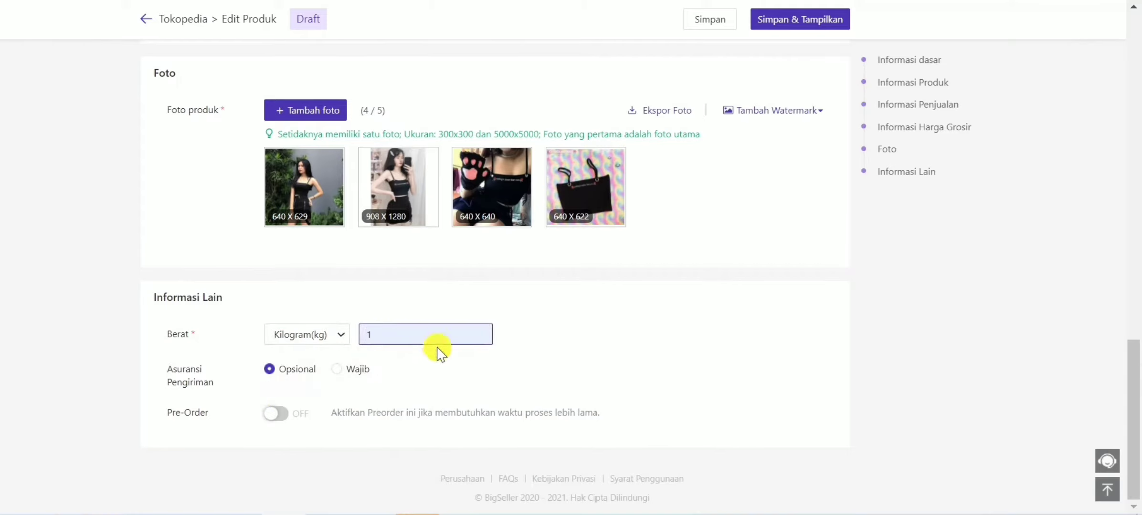
Save and publish the product to Tokopedia, close the edit page and check the live listings.
{"action": "scroll", "coordinate": [436, 346], "scroll_direction": "up", "scroll_amount": 20}
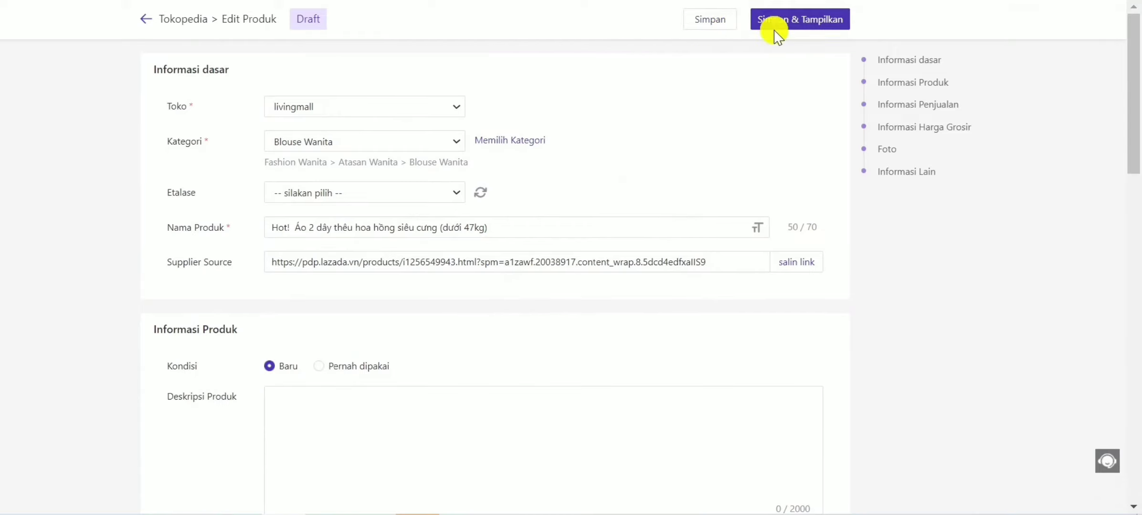
{"action": "left_click", "coordinate": [817, 20]}
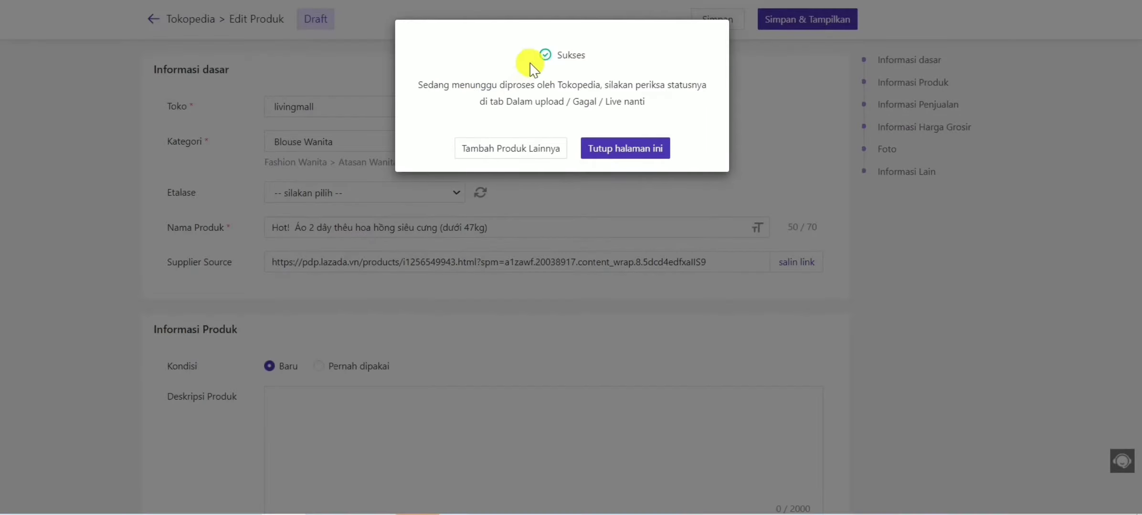
{"action": "left_click", "coordinate": [629, 152]}
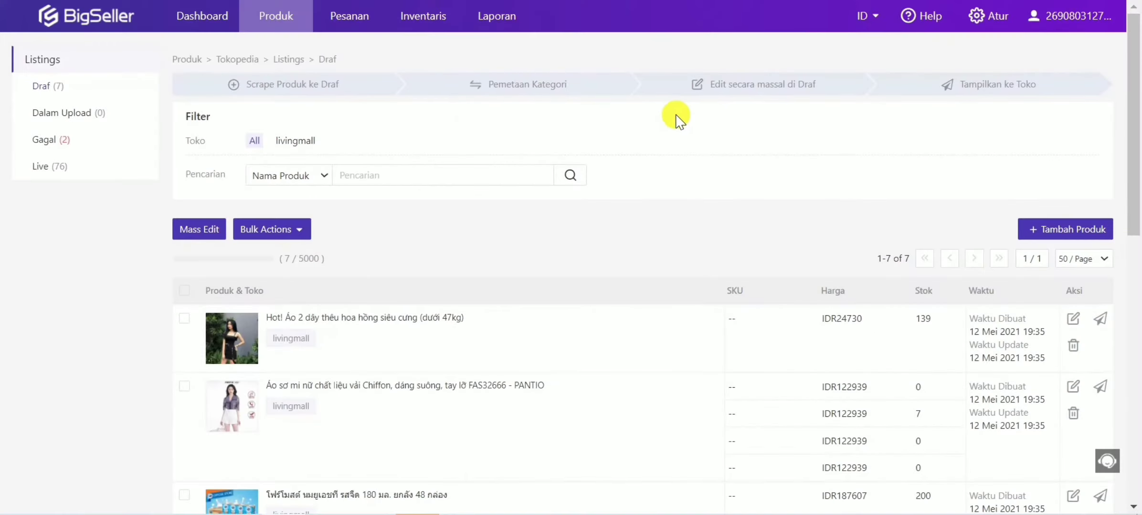
{"action": "left_click", "coordinate": [38, 165]}
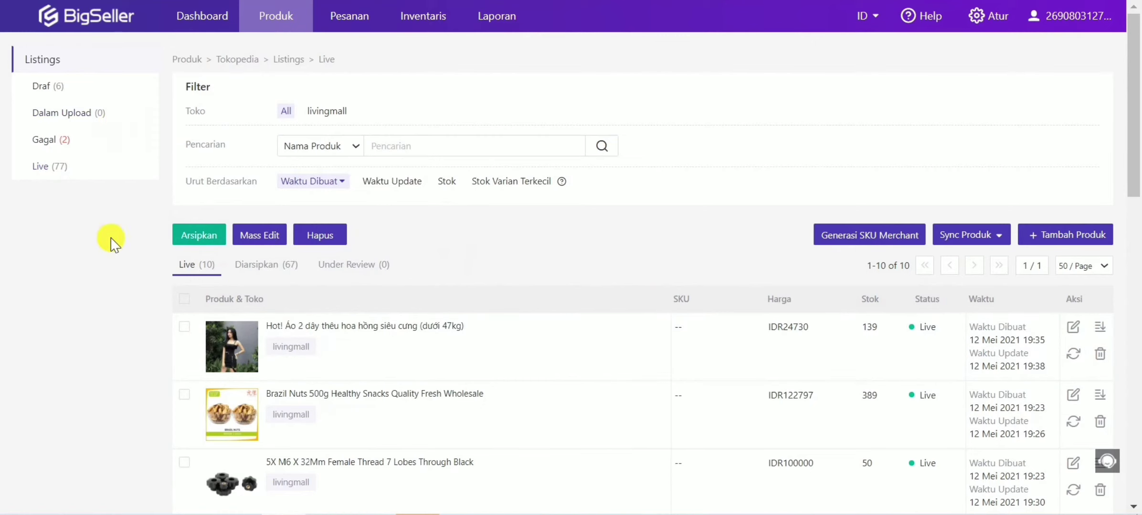
Select the first two Tokopedia drafts and open them together for mass editing.
{"action": "left_click", "coordinate": [48, 86]}
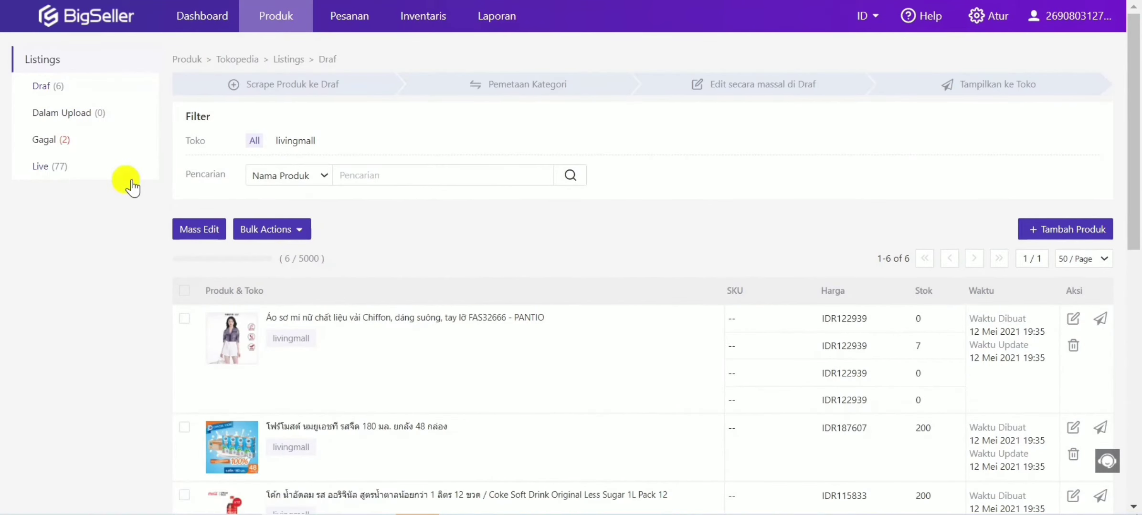
{"action": "left_click", "coordinate": [185, 319]}
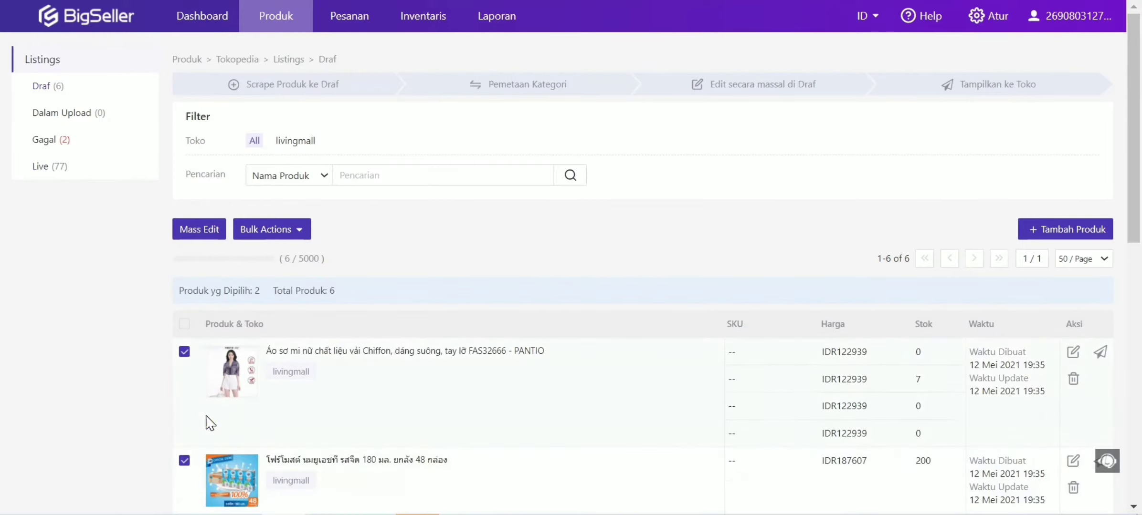
{"action": "left_click", "coordinate": [209, 234]}
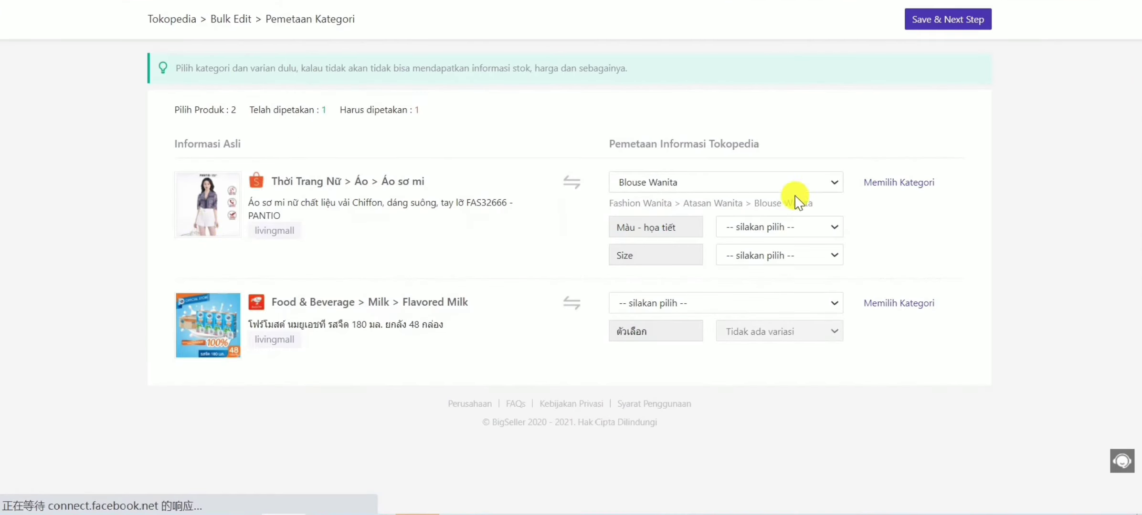
Map the shirt to the Blouse Wanita category, with its Màu - họa tiết variation as Warna and Size as Tipe.
{"action": "left_click", "coordinate": [824, 183]}
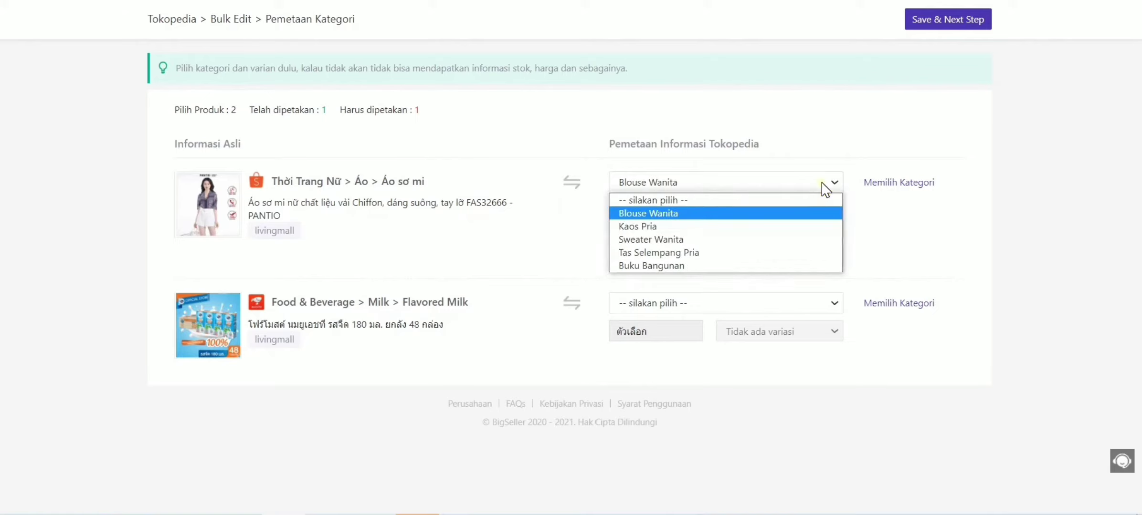
{"action": "left_click", "coordinate": [764, 213]}
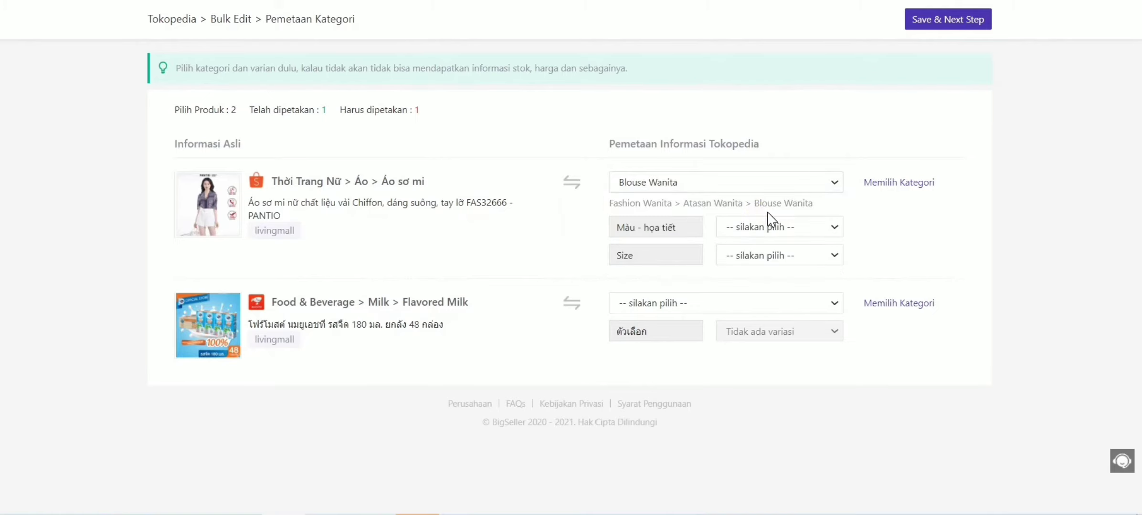
{"action": "left_click", "coordinate": [797, 225]}
{"action": "left_click", "coordinate": [818, 252]}
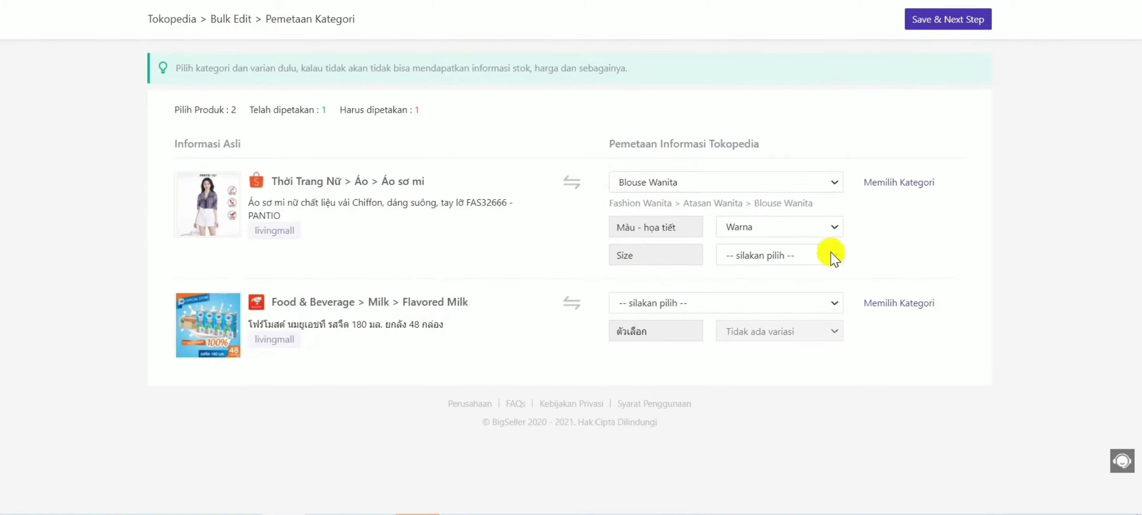
{"action": "left_click", "coordinate": [831, 255]}
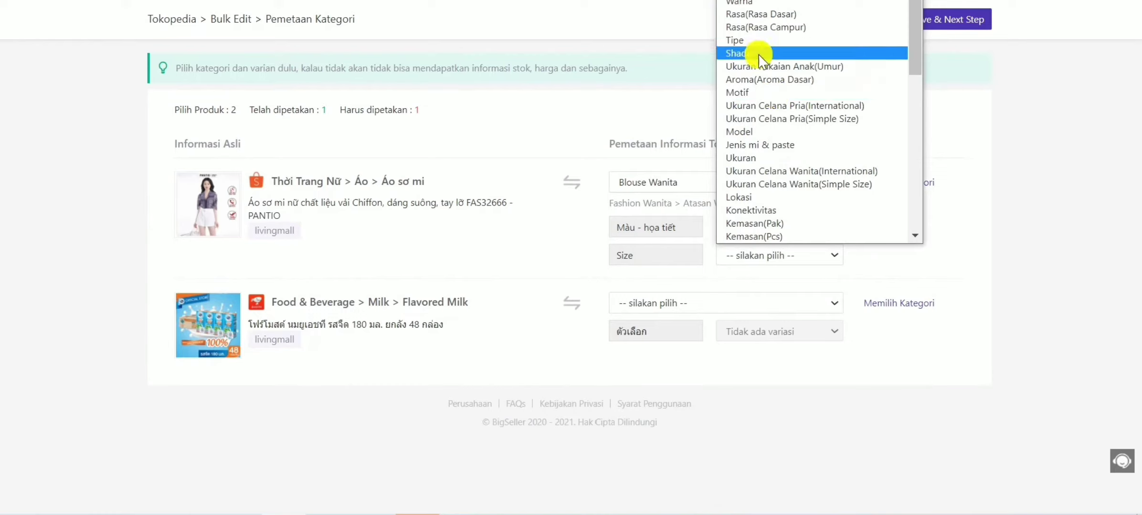
{"action": "left_click", "coordinate": [759, 41]}
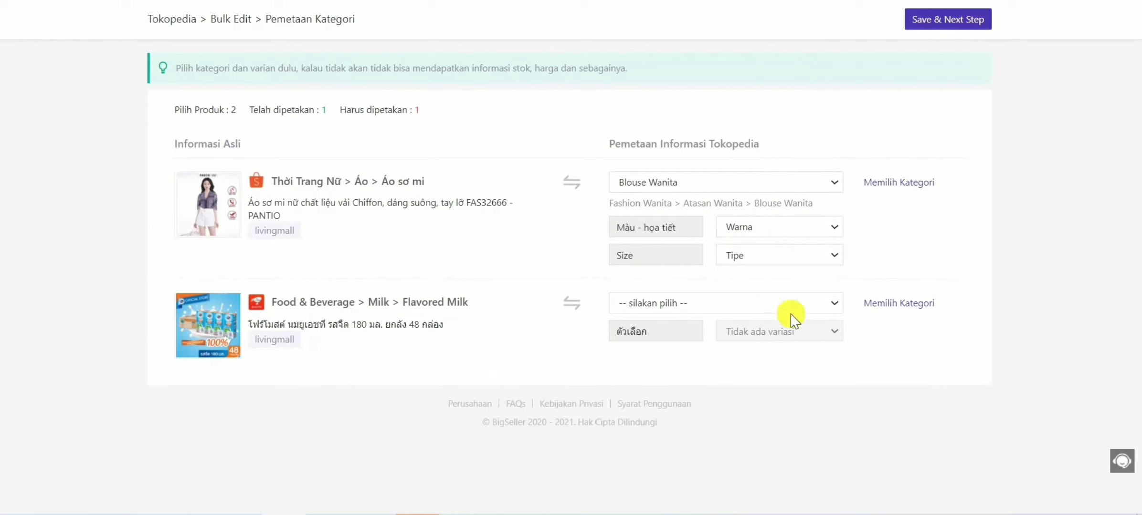
Map the milk product to the Buku Bangunan category with variation Tipe, and save the mapping to continue.
{"action": "left_click", "coordinate": [835, 303]}
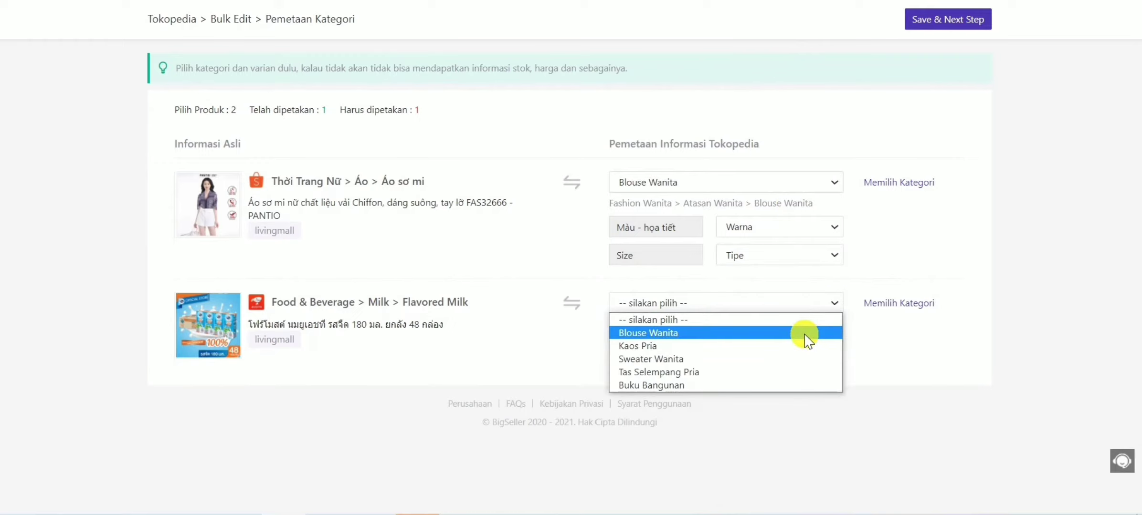
{"action": "left_click", "coordinate": [805, 334]}
{"action": "left_click", "coordinate": [811, 304]}
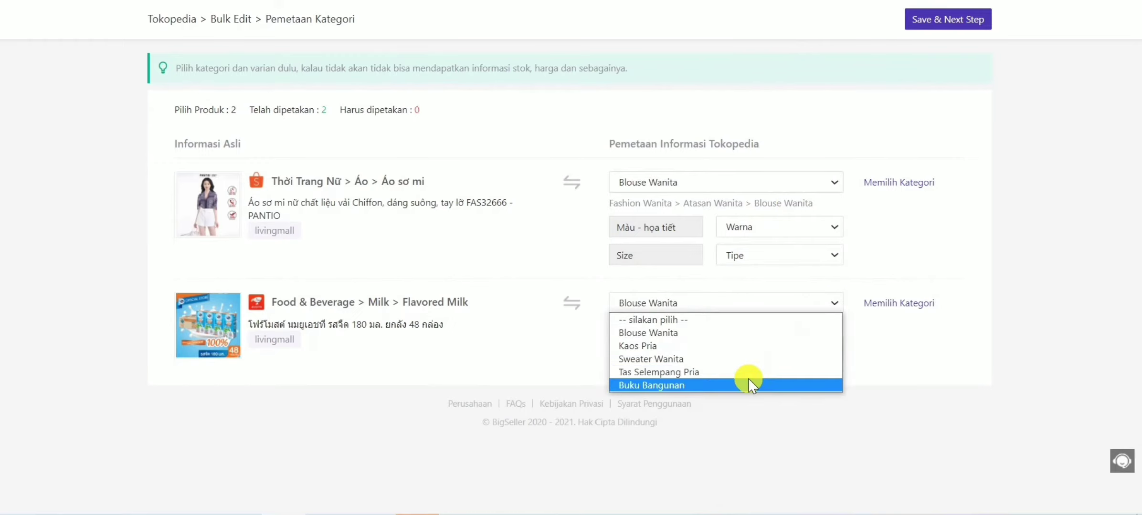
{"action": "left_click", "coordinate": [748, 385]}
{"action": "left_click", "coordinate": [821, 347]}
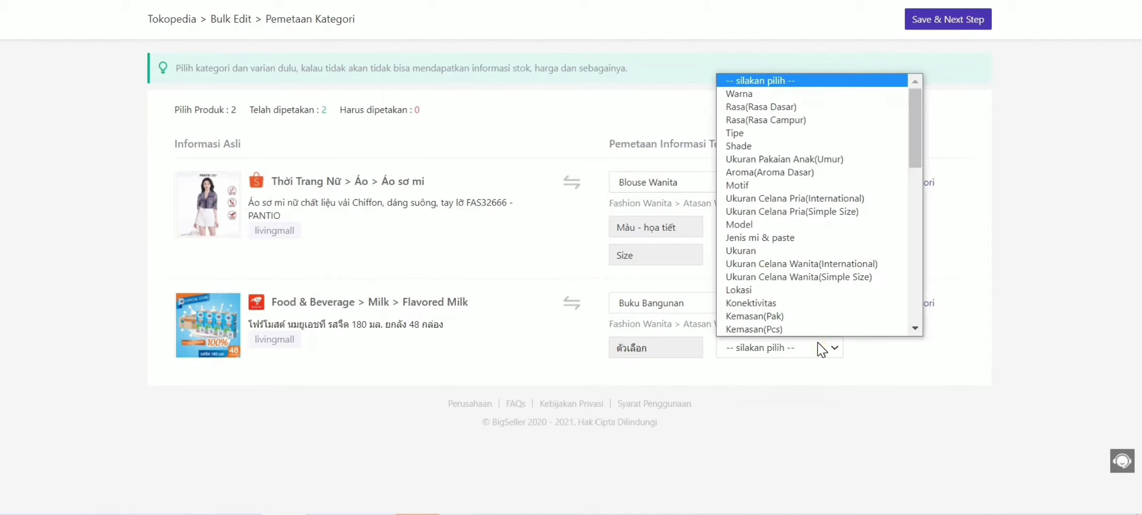
{"action": "scroll", "coordinate": [817, 270], "scroll_direction": "down", "scroll_amount": 1}
{"action": "left_click", "coordinate": [815, 107]}
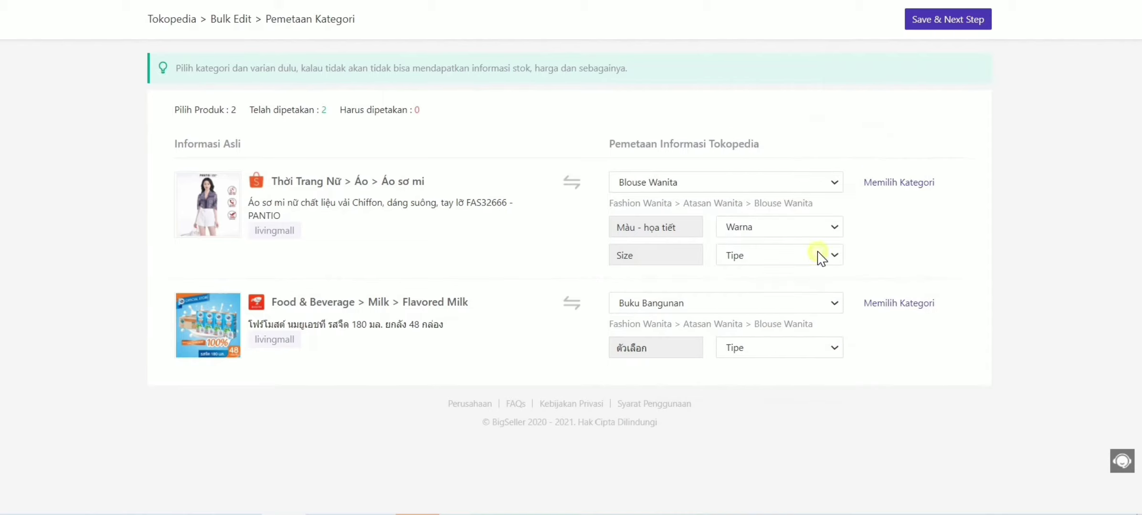
{"action": "left_click", "coordinate": [959, 25]}
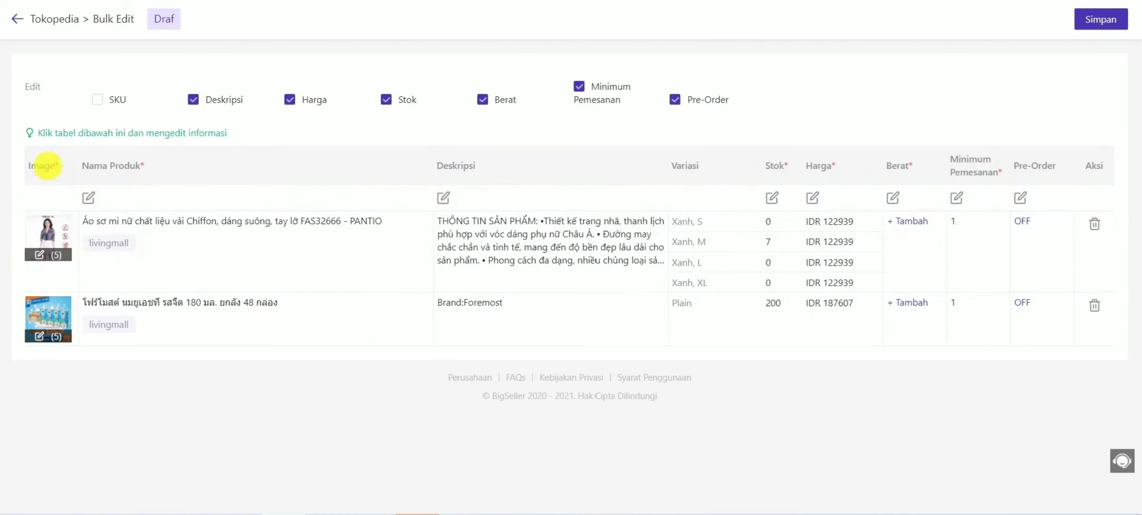
Set the stock of all variations of both products to 70 in bulk.
{"action": "left_click", "coordinate": [773, 199]}
{"action": "left_click", "coordinate": [565, 68]}
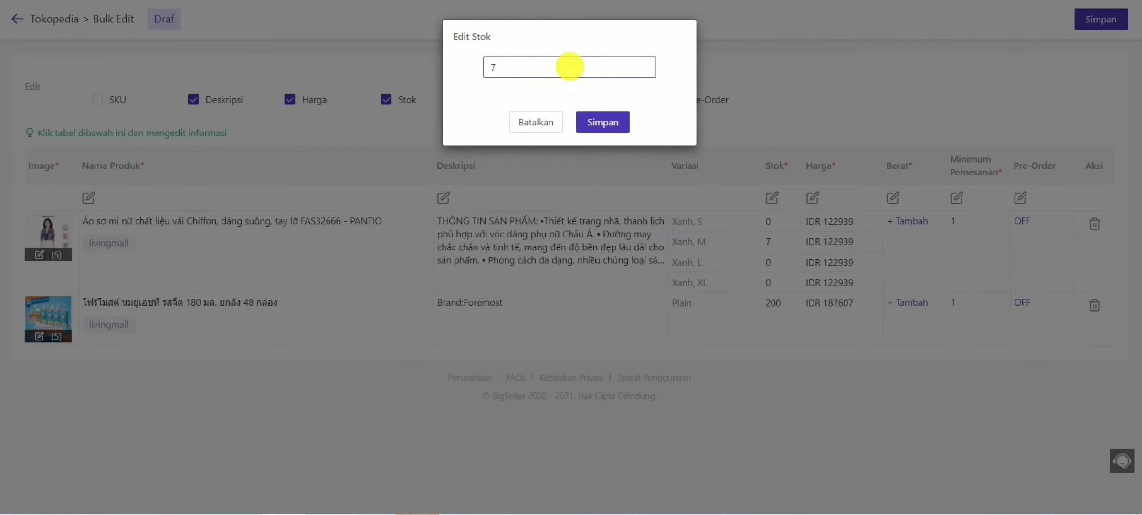
{"action": "left_click", "coordinate": [607, 125]}
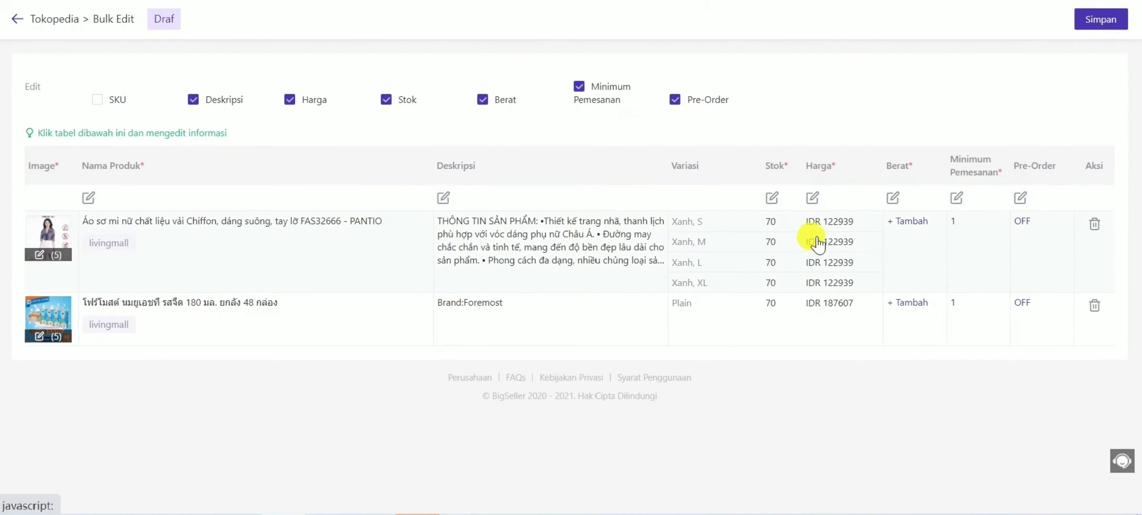
Replace the price of all variations of both products with 500000 in bulk.
{"action": "left_click", "coordinate": [813, 199]}
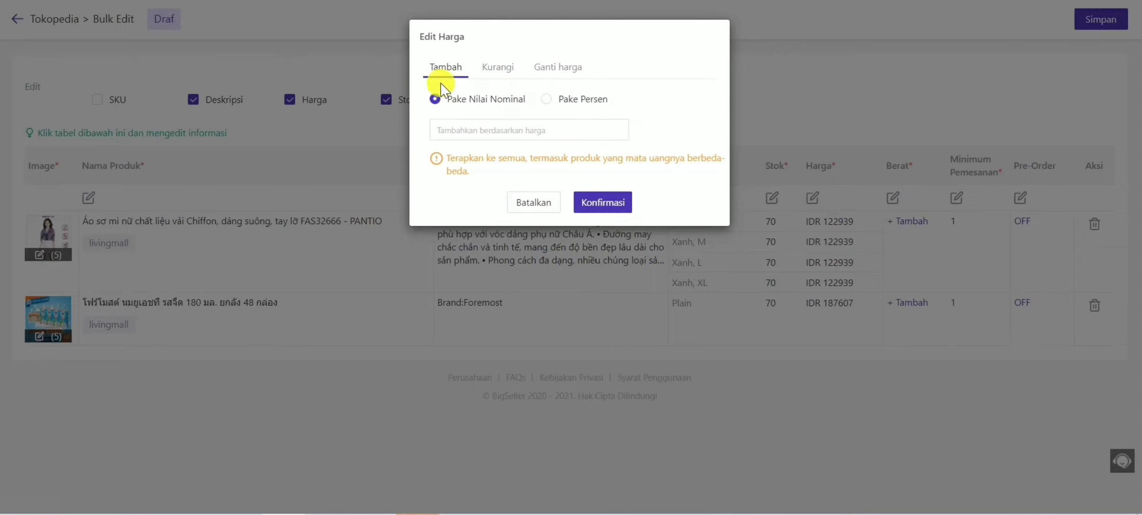
{"action": "left_click", "coordinate": [500, 71]}
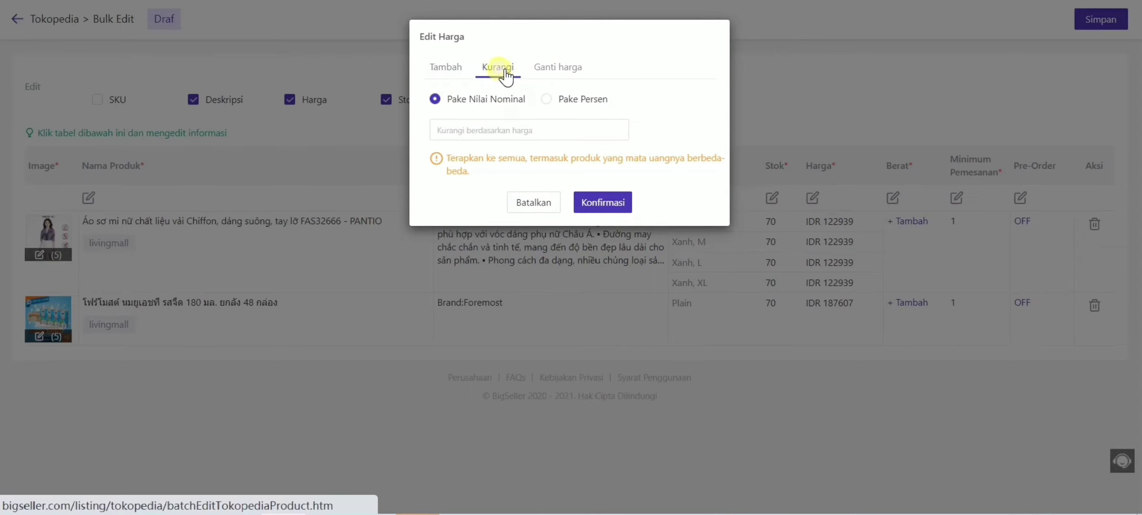
{"action": "left_click", "coordinate": [577, 72]}
{"action": "left_click", "coordinate": [532, 103]}
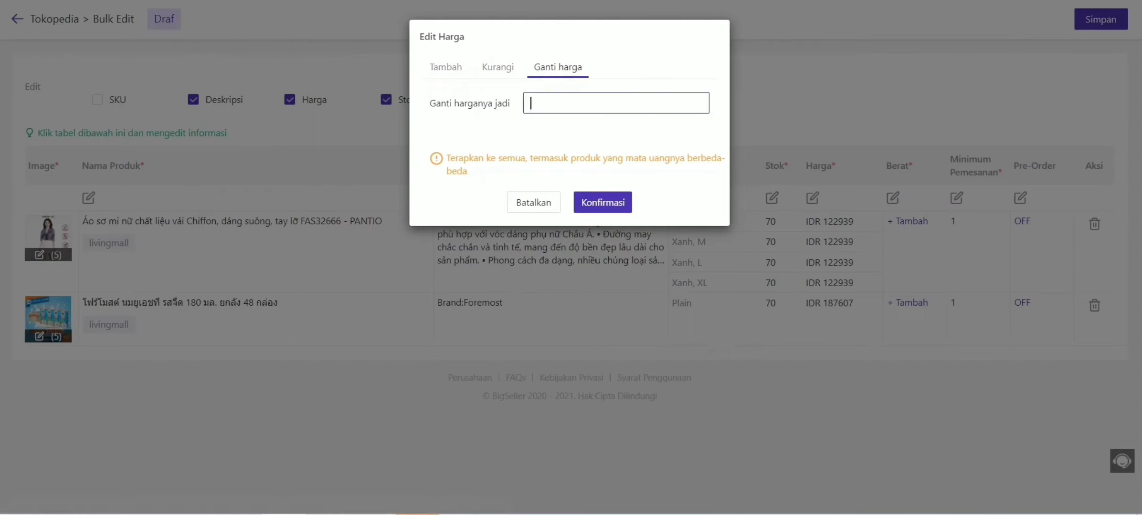
{"action": "left_click", "coordinate": [558, 102]}
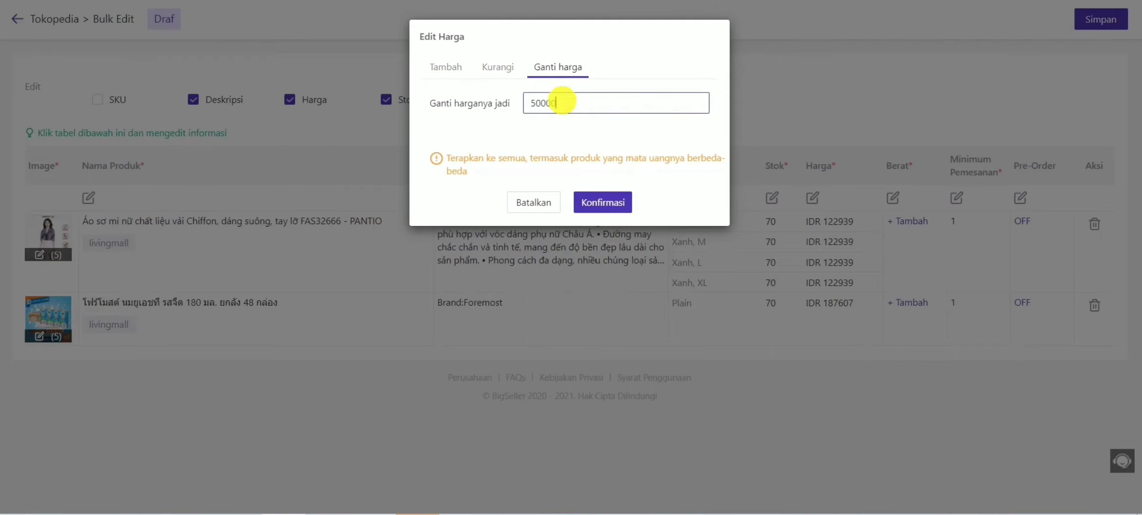
{"action": "type", "text": "500000"}
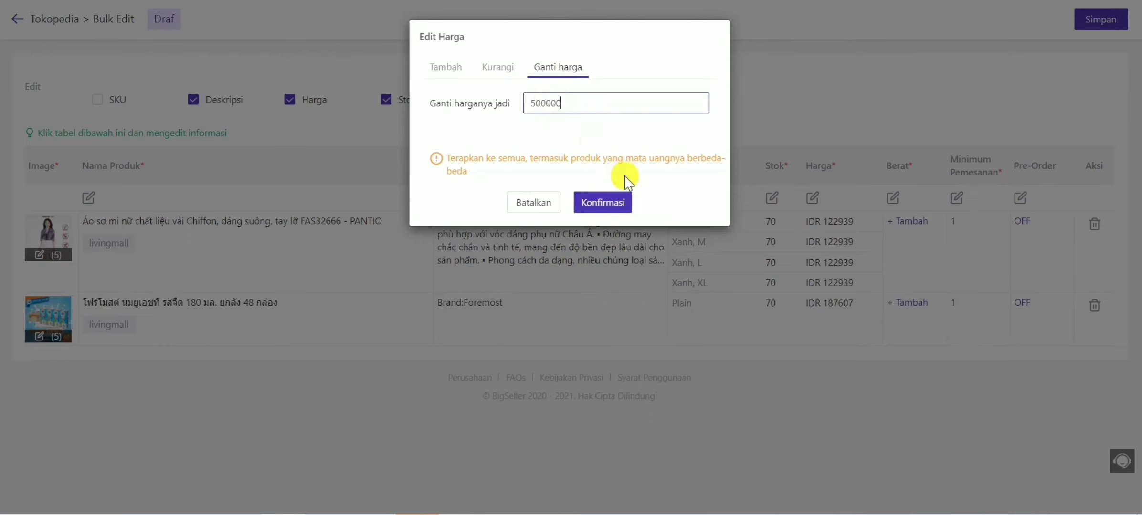
{"action": "left_click", "coordinate": [614, 203]}
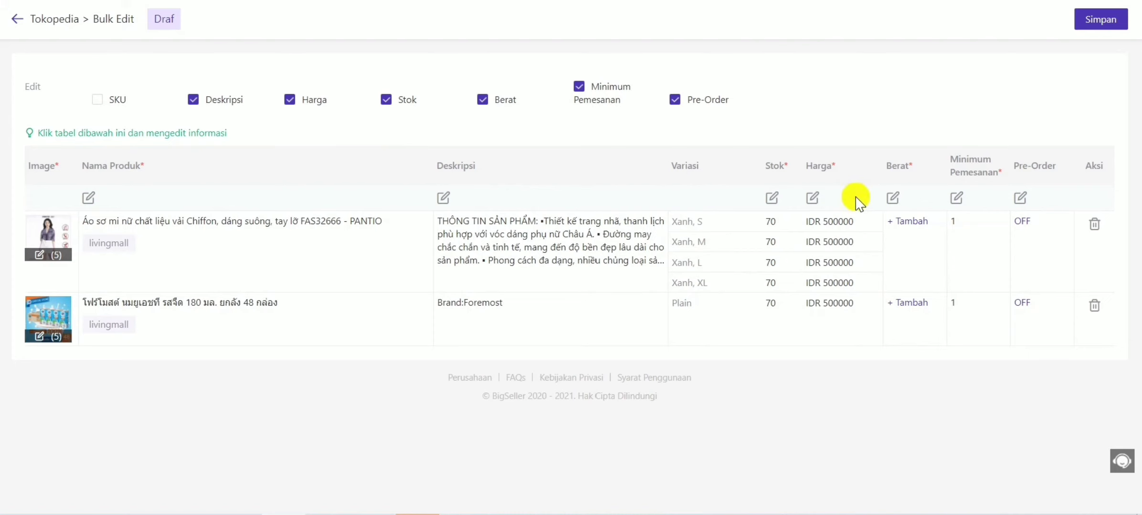
Set the weight of both products to 1 kg in bulk.
{"action": "left_click", "coordinate": [893, 198]}
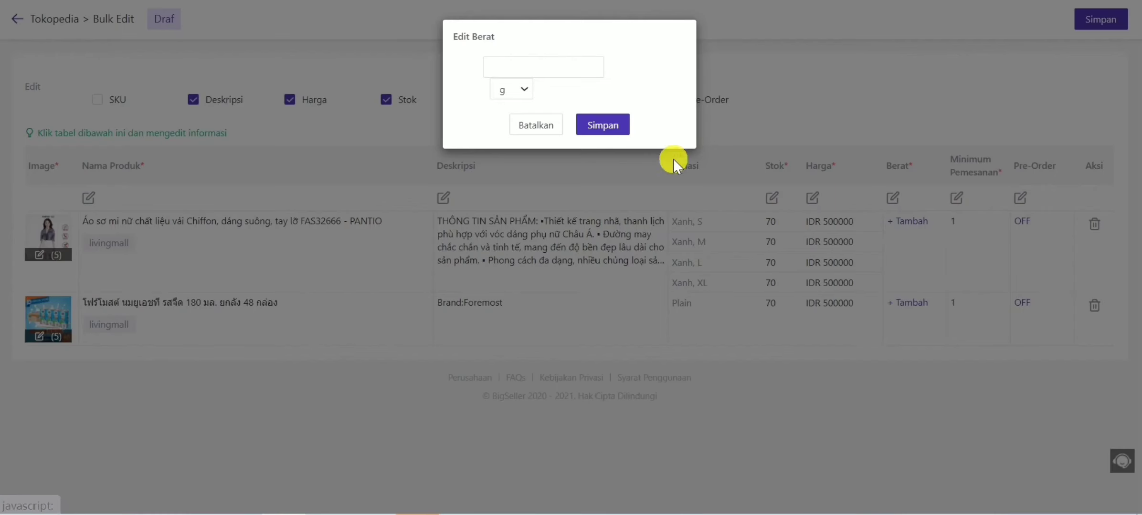
{"action": "left_click", "coordinate": [524, 90]}
{"action": "left_click", "coordinate": [510, 105]}
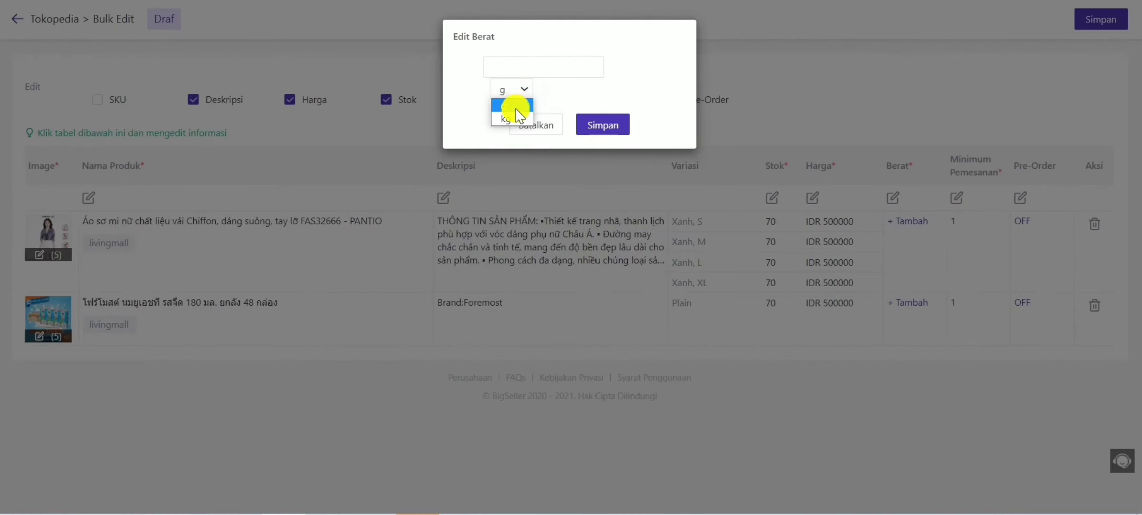
{"action": "left_click", "coordinate": [514, 119]}
{"action": "left_click", "coordinate": [517, 69]}
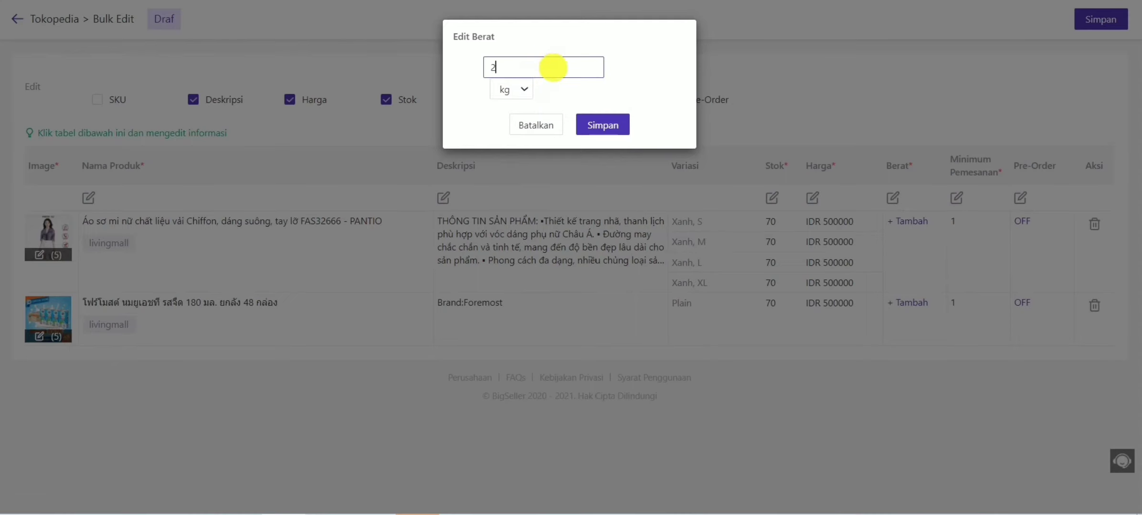
{"action": "left_click", "coordinate": [611, 124]}
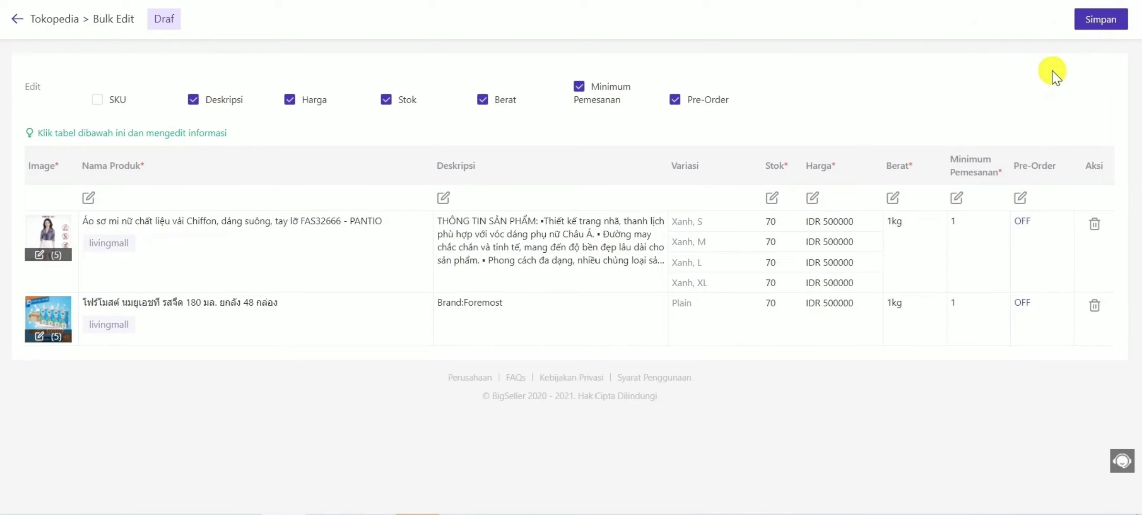
Save the mass edit with the shirt's name shortened to "Áo sơ mi nữ chất liệu vải Chiffon, - PANTIO" and check the updated drafts.
{"action": "left_click", "coordinate": [1106, 21]}
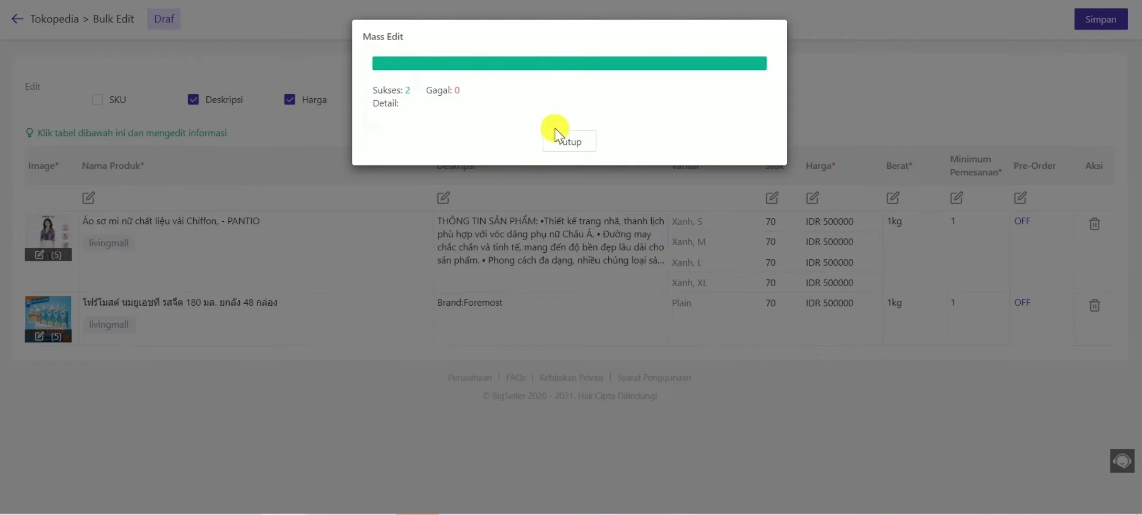
{"action": "left_click", "coordinate": [569, 144]}
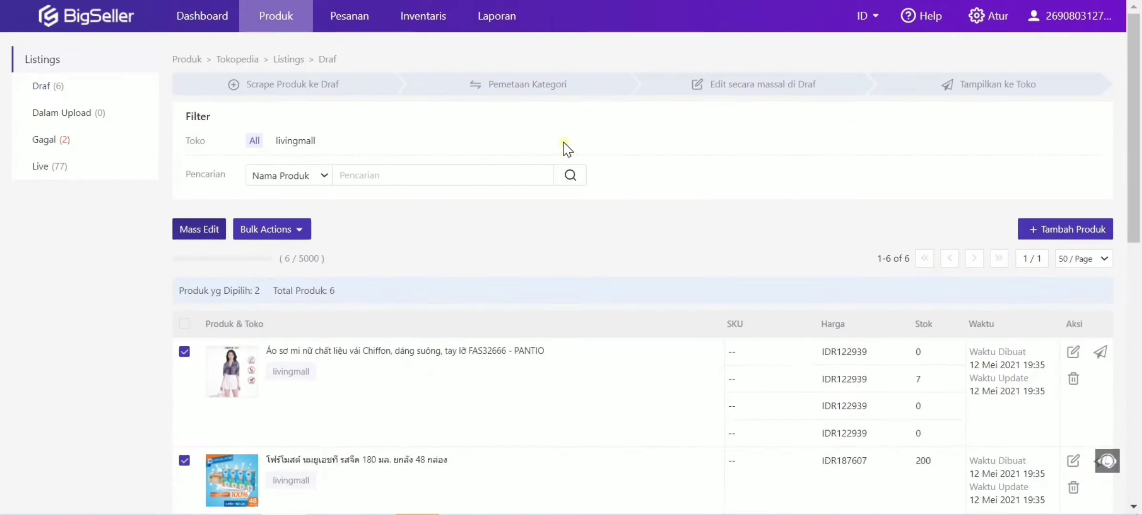
{"action": "scroll", "coordinate": [534, 238], "scroll_direction": "down", "scroll_amount": 1}
{"action": "scroll", "coordinate": [453, 255], "scroll_direction": "down", "scroll_amount": 1}
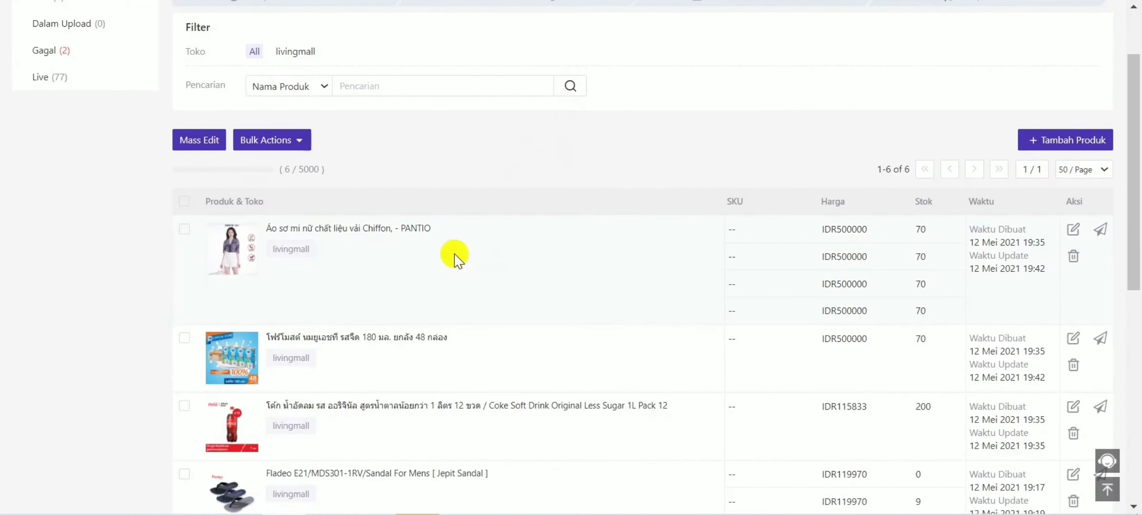
{"action": "scroll", "coordinate": [620, 255], "scroll_direction": "up", "scroll_amount": 2}
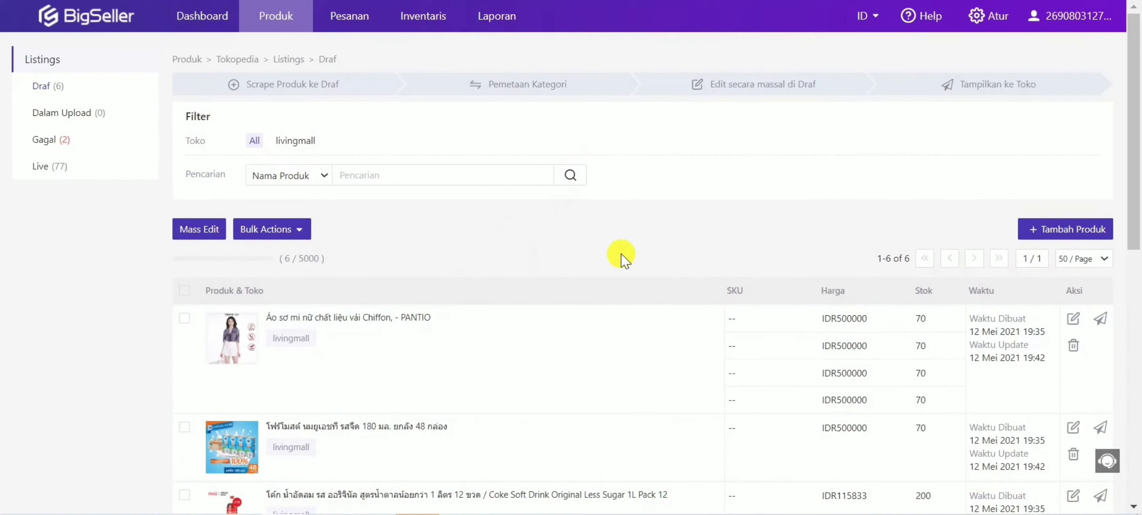
Publish the edited shirt and milk drafts to Tokopedia one after the other, closing each result message.
{"action": "left_click", "coordinate": [1103, 324]}
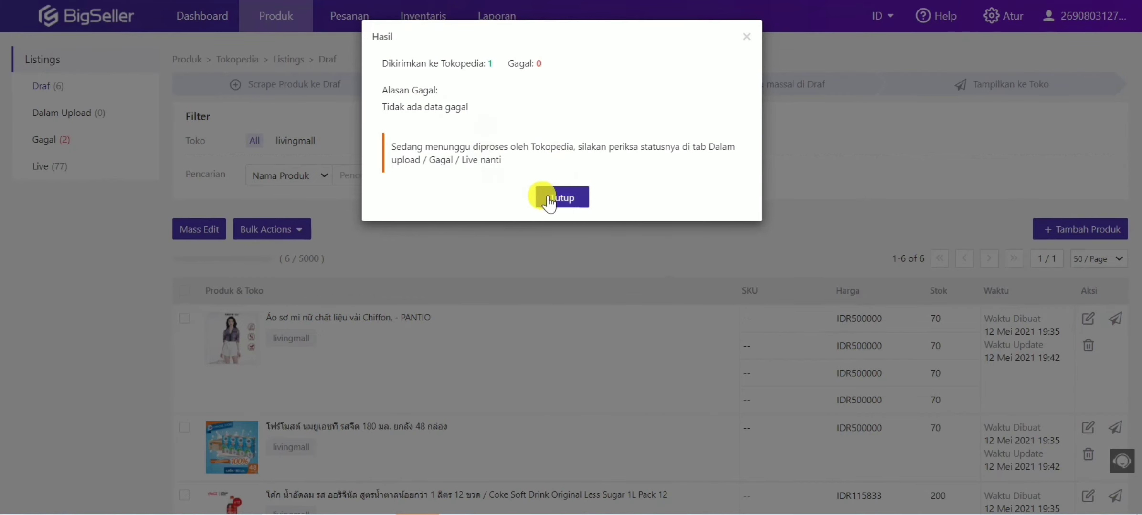
{"action": "left_click", "coordinate": [571, 200]}
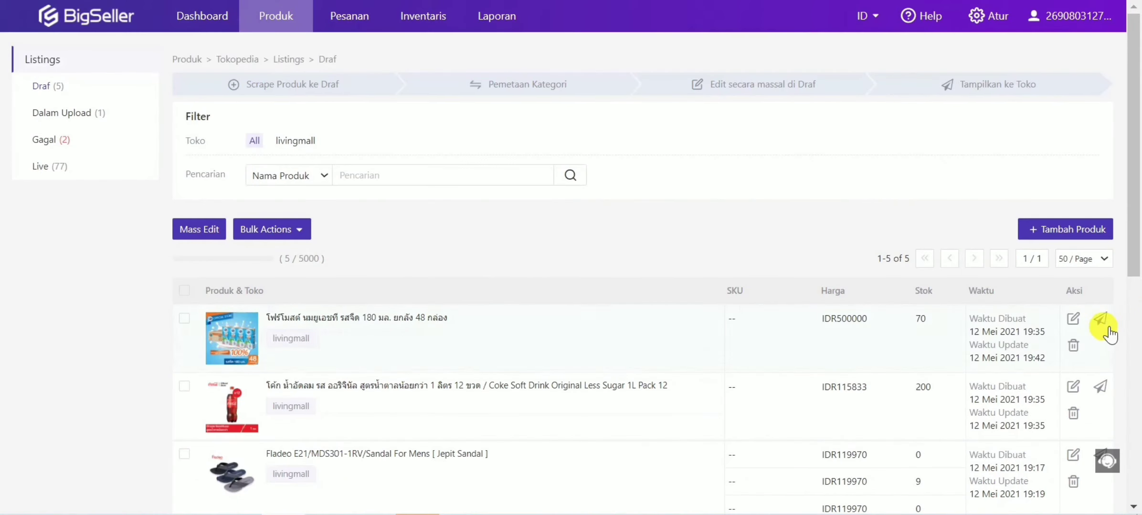
{"action": "left_click", "coordinate": [1104, 324]}
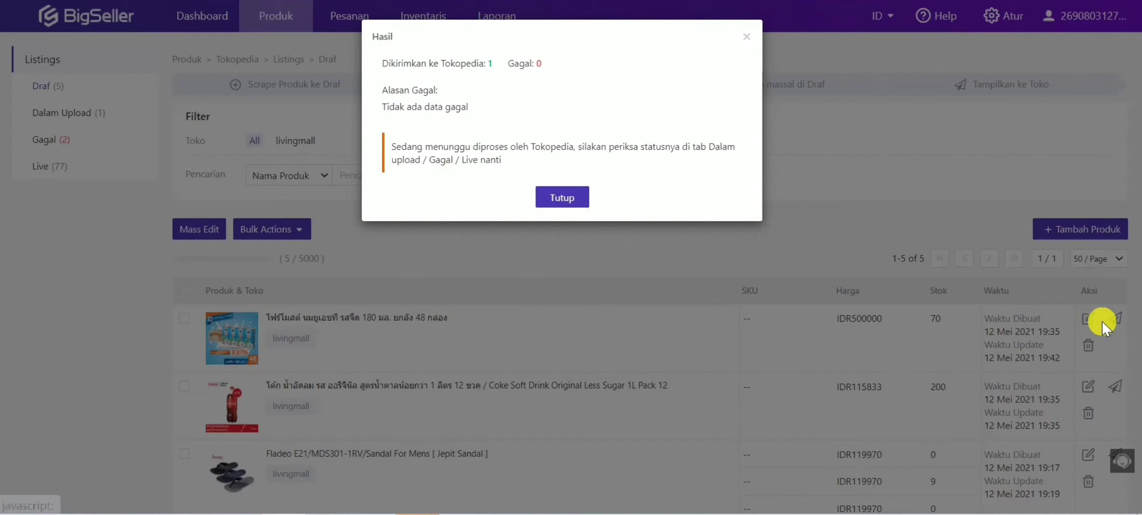
{"action": "left_click", "coordinate": [564, 201]}
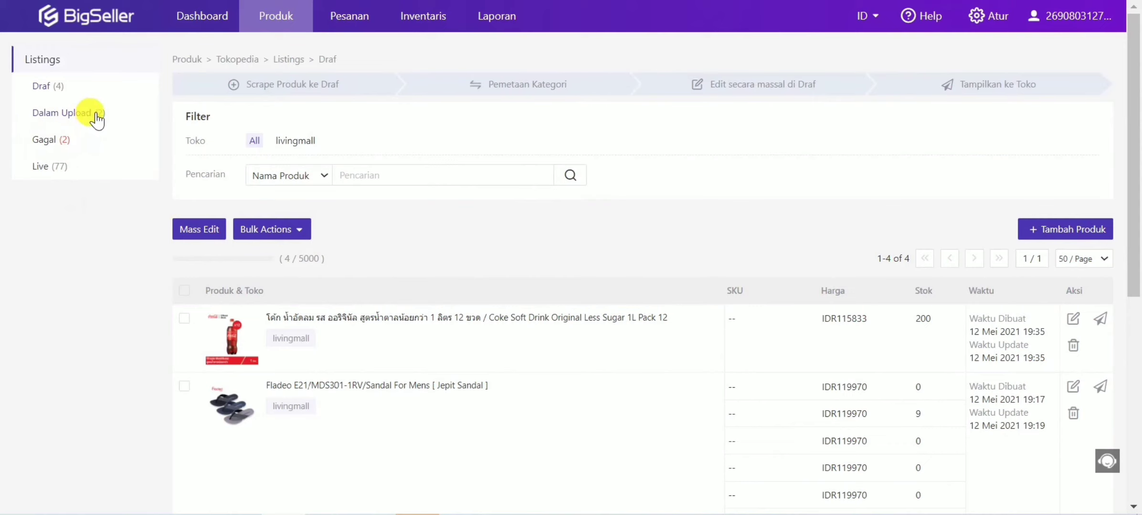
Check the upload status of the published products and review the live listings.
{"action": "left_click", "coordinate": [80, 114]}
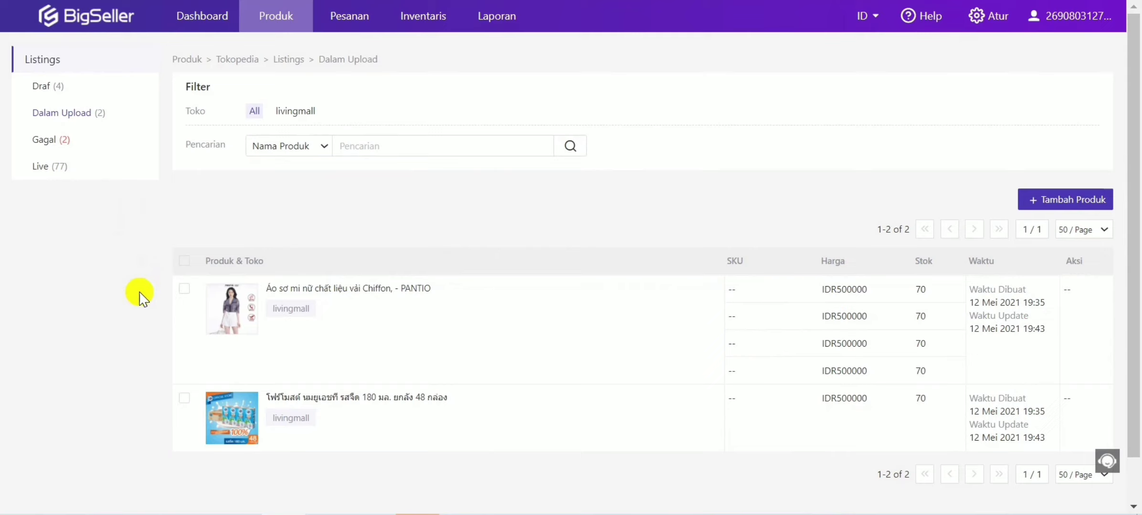
{"action": "left_click", "coordinate": [91, 114]}
{"action": "left_click", "coordinate": [70, 164]}
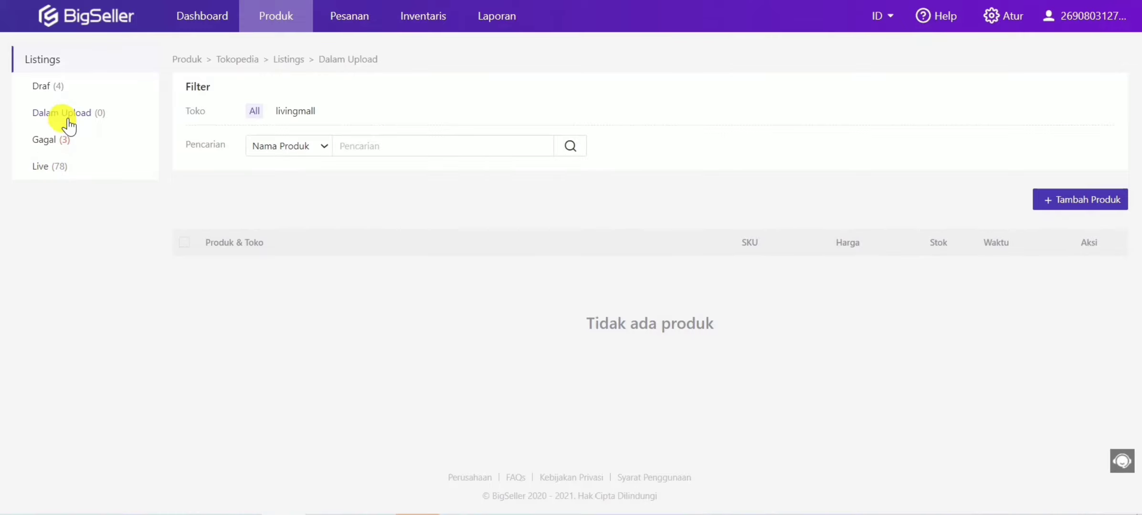
{"action": "left_click", "coordinate": [46, 168]}
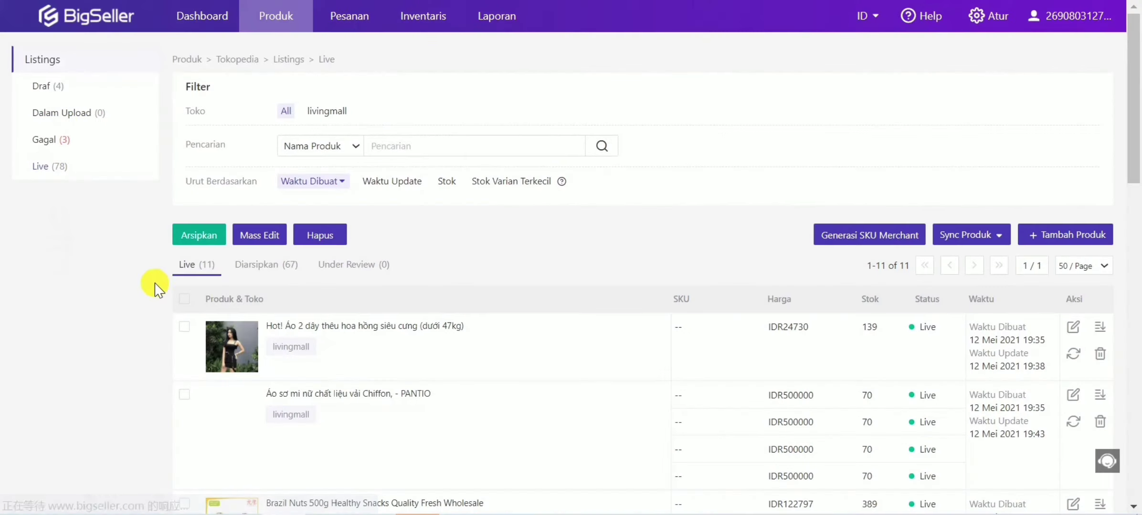
{"action": "scroll", "coordinate": [242, 377], "scroll_direction": "down", "scroll_amount": 4}
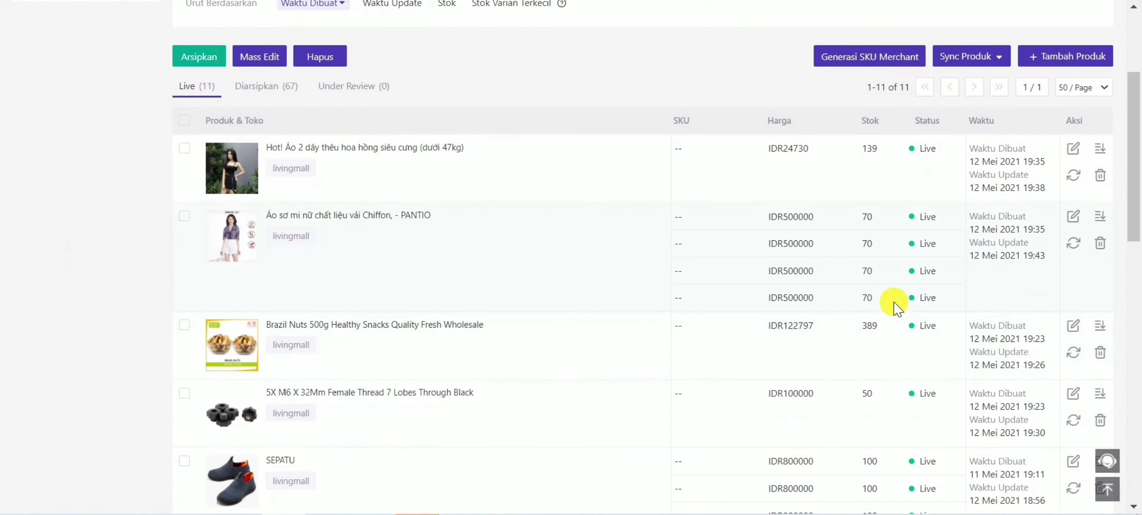
{"action": "scroll", "coordinate": [898, 301], "scroll_direction": "up", "scroll_amount": 4}
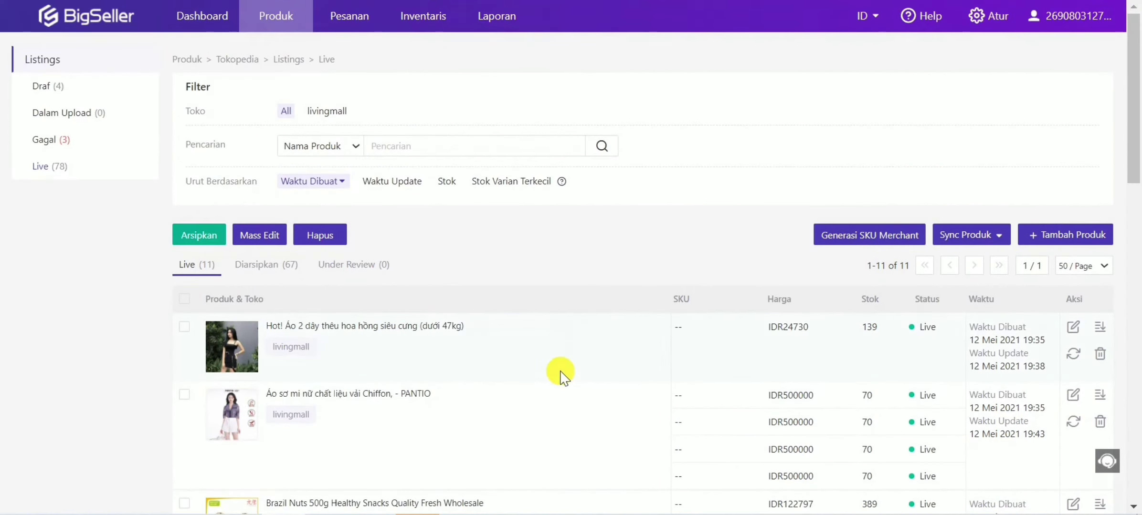